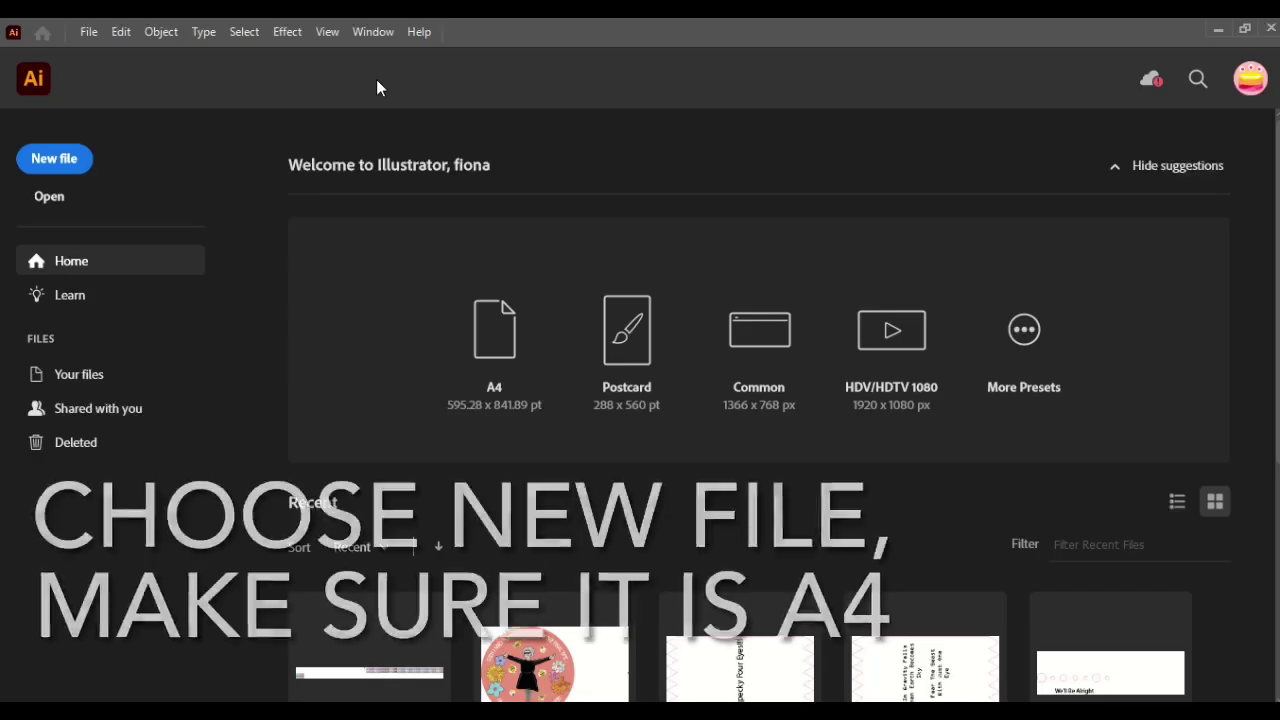
Create a new blank A4 (210 x 297 mm) document from the home screen
left_click(71, 166)
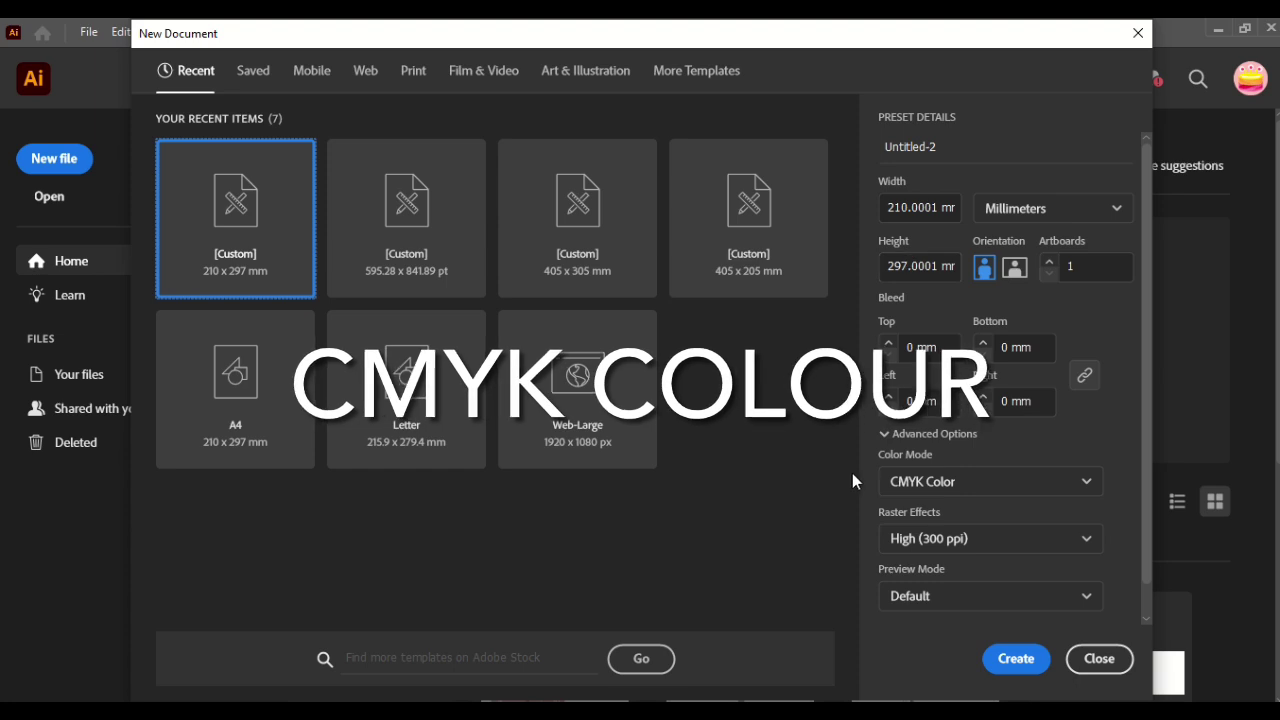
left_click(1015, 655)
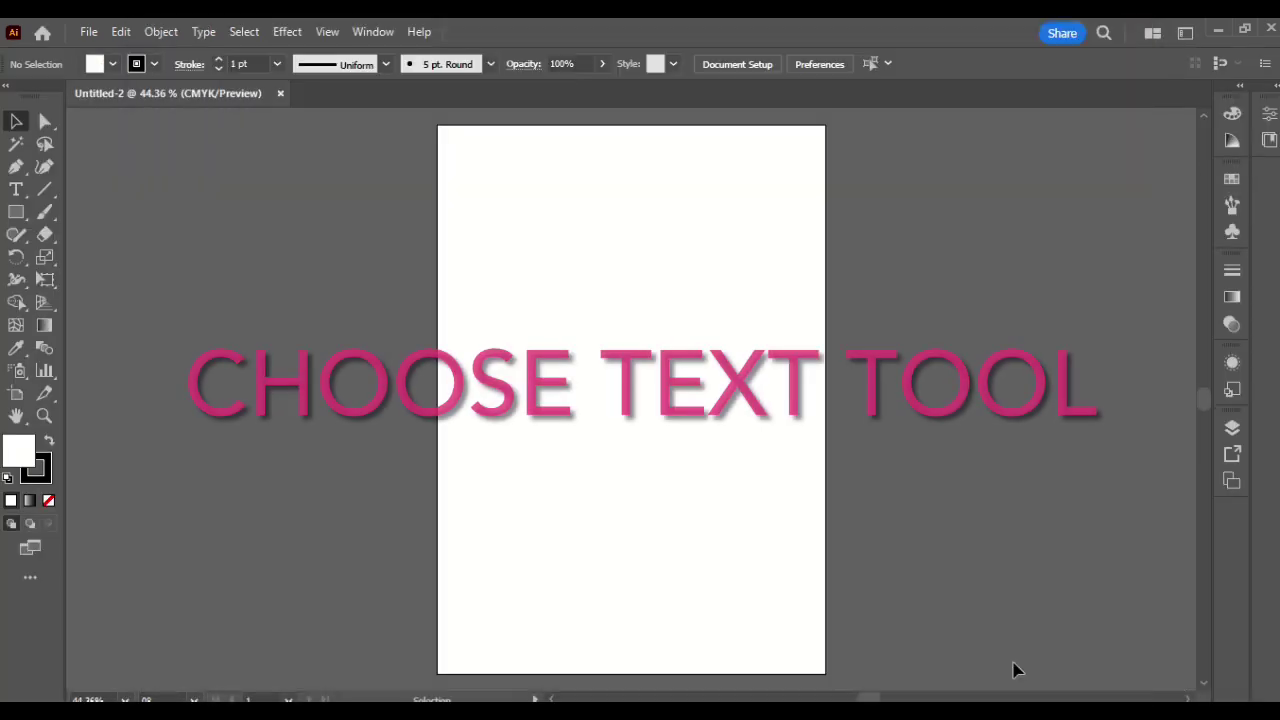
Type 'Surf' and 'Club' on two lines and scale the text up to about 160.9 pt
left_click(16, 190)
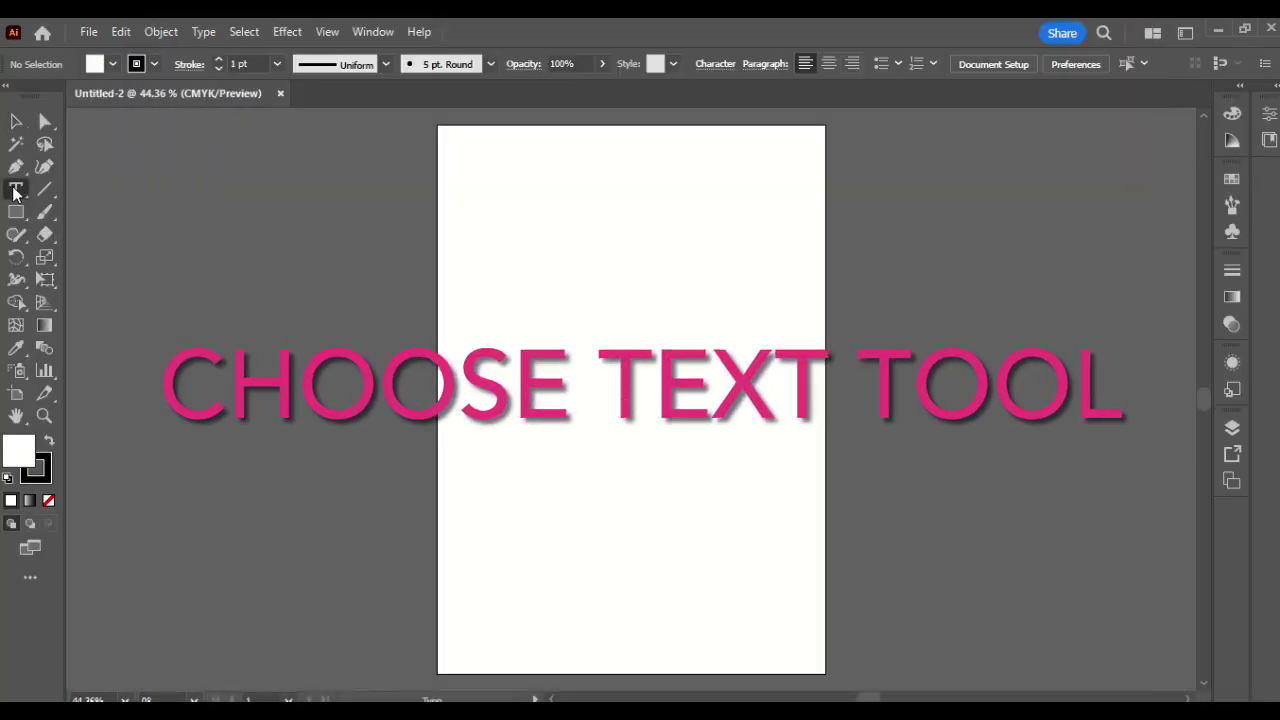
left_click(510, 273)
type("Su")
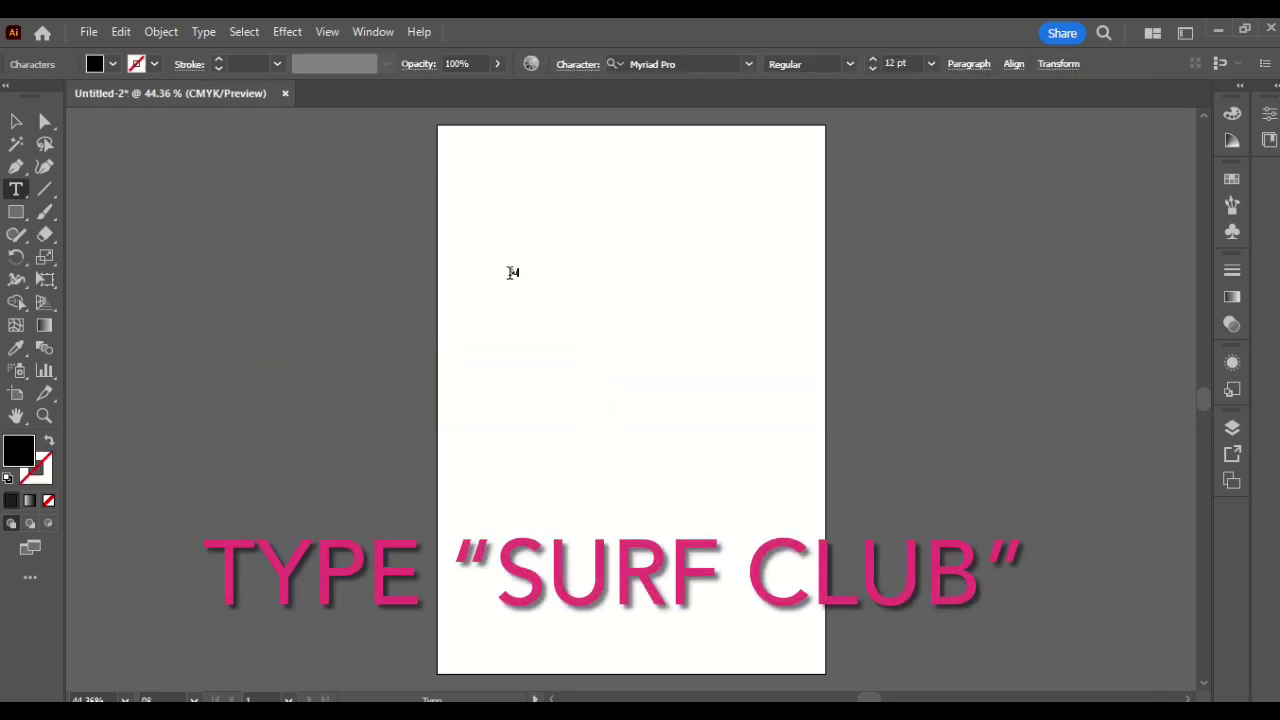
type("rf")
key("Return")
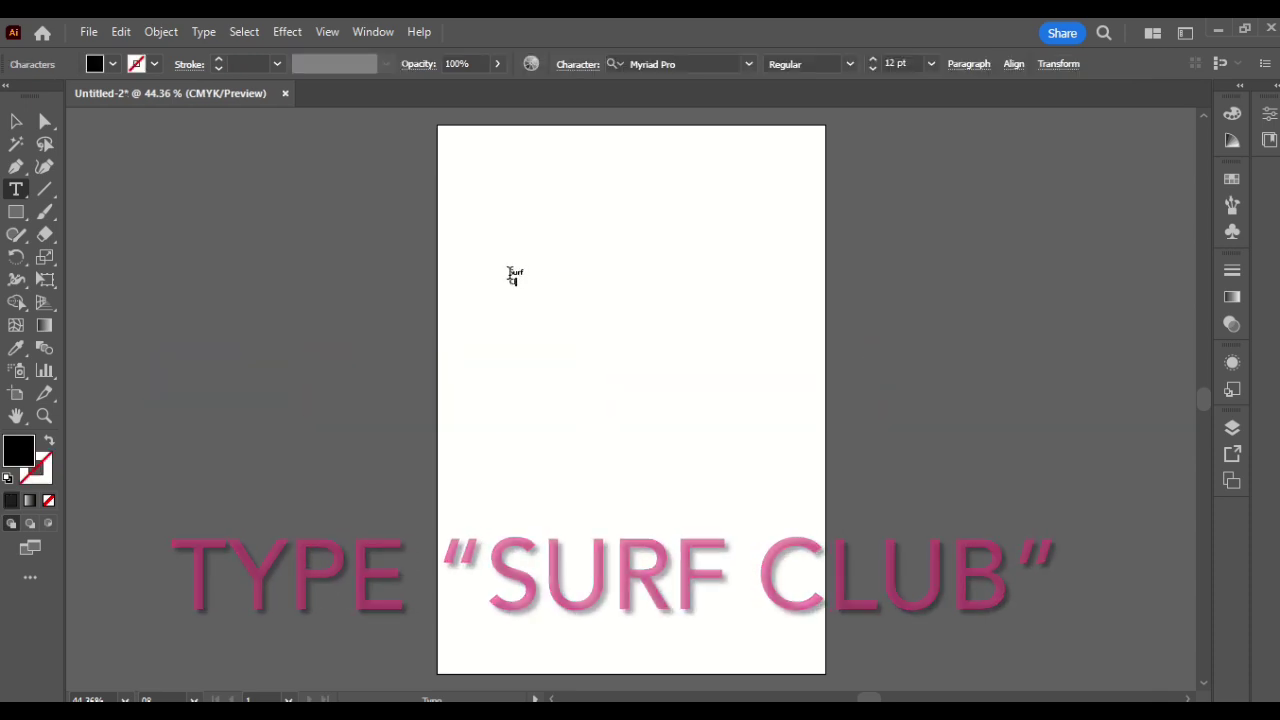
type("Club")
left_click(16, 122)
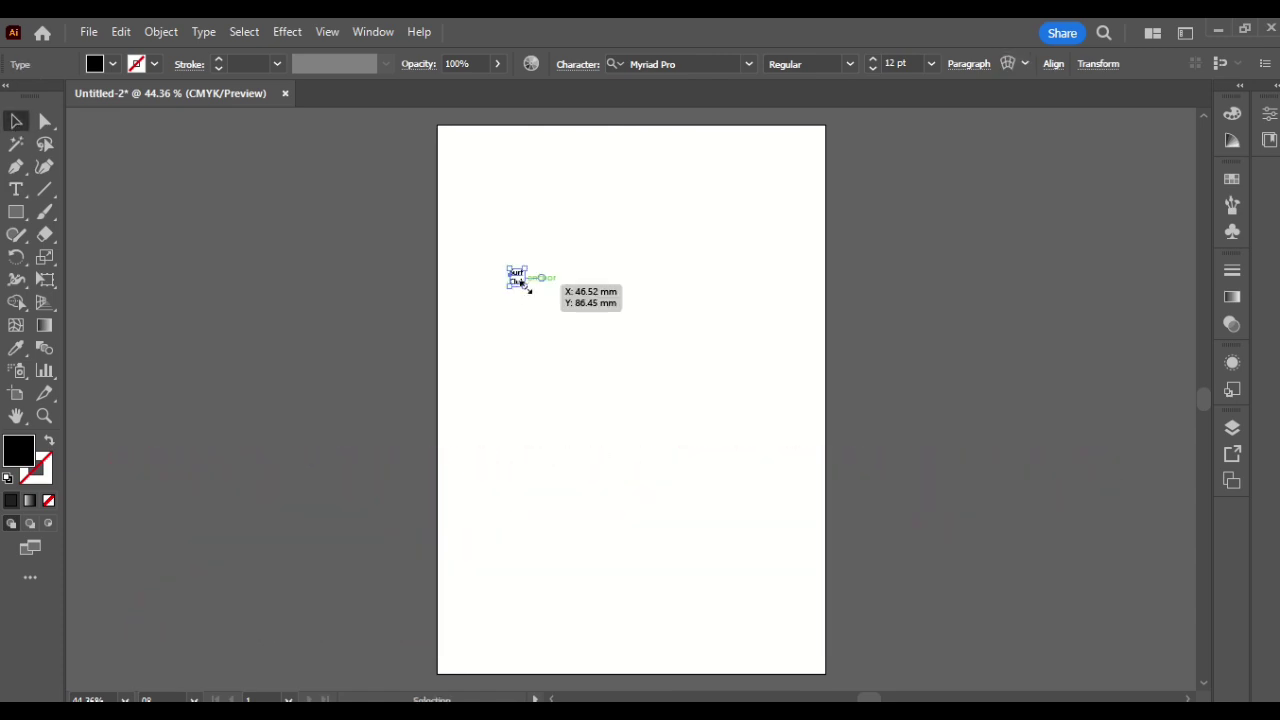
left_click_drag(522, 284, 755, 515)
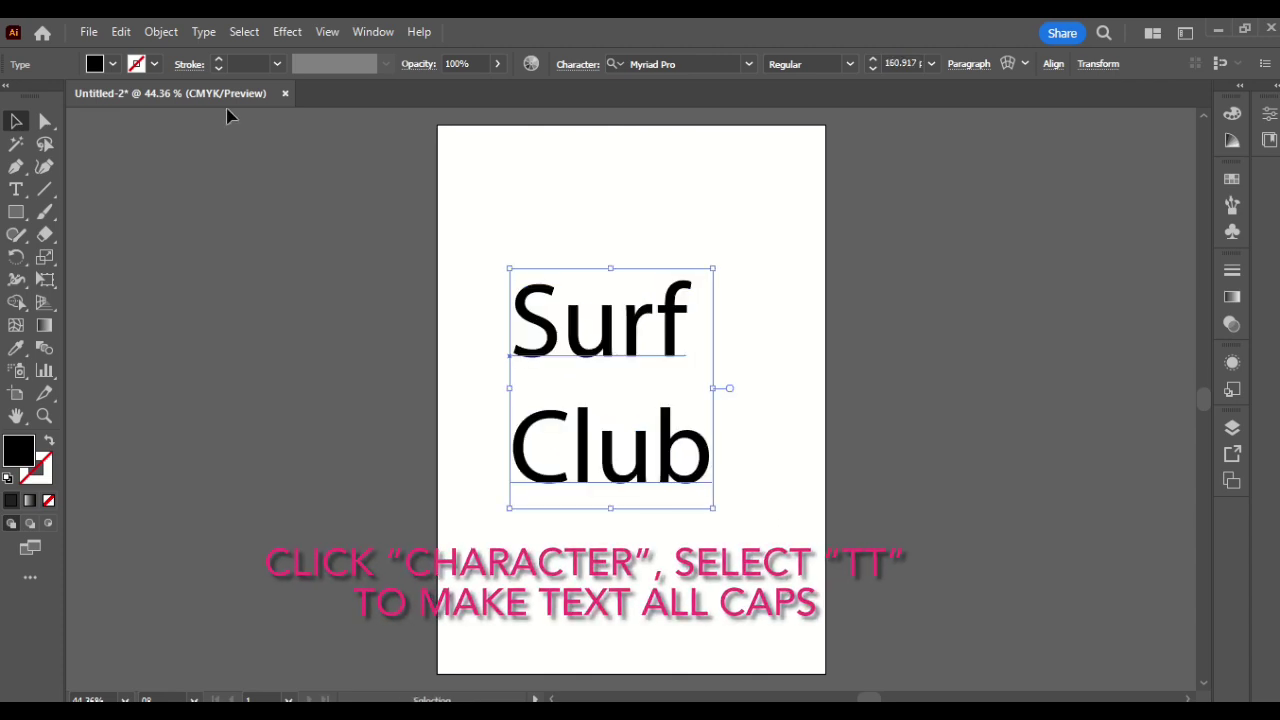
Set the text to All Caps in Franklin Gothic Heavy and nudge it lower right
left_click(579, 65)
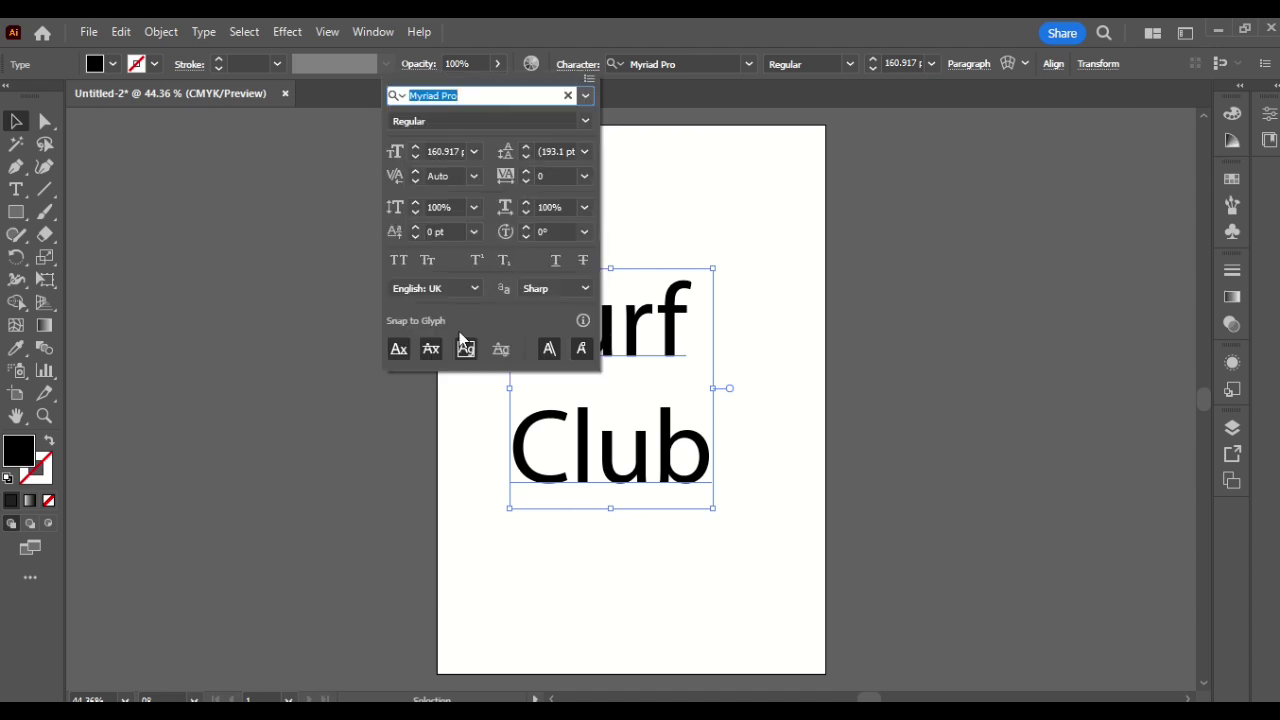
left_click(399, 261)
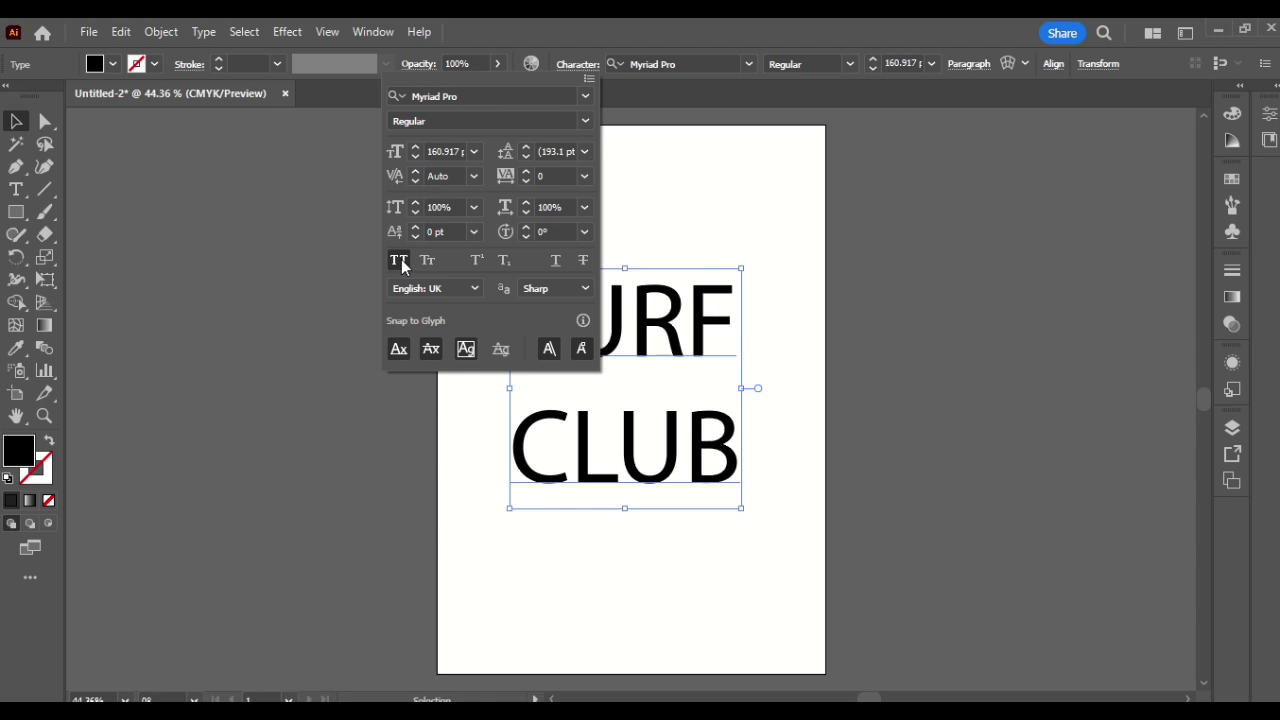
left_click(748, 63)
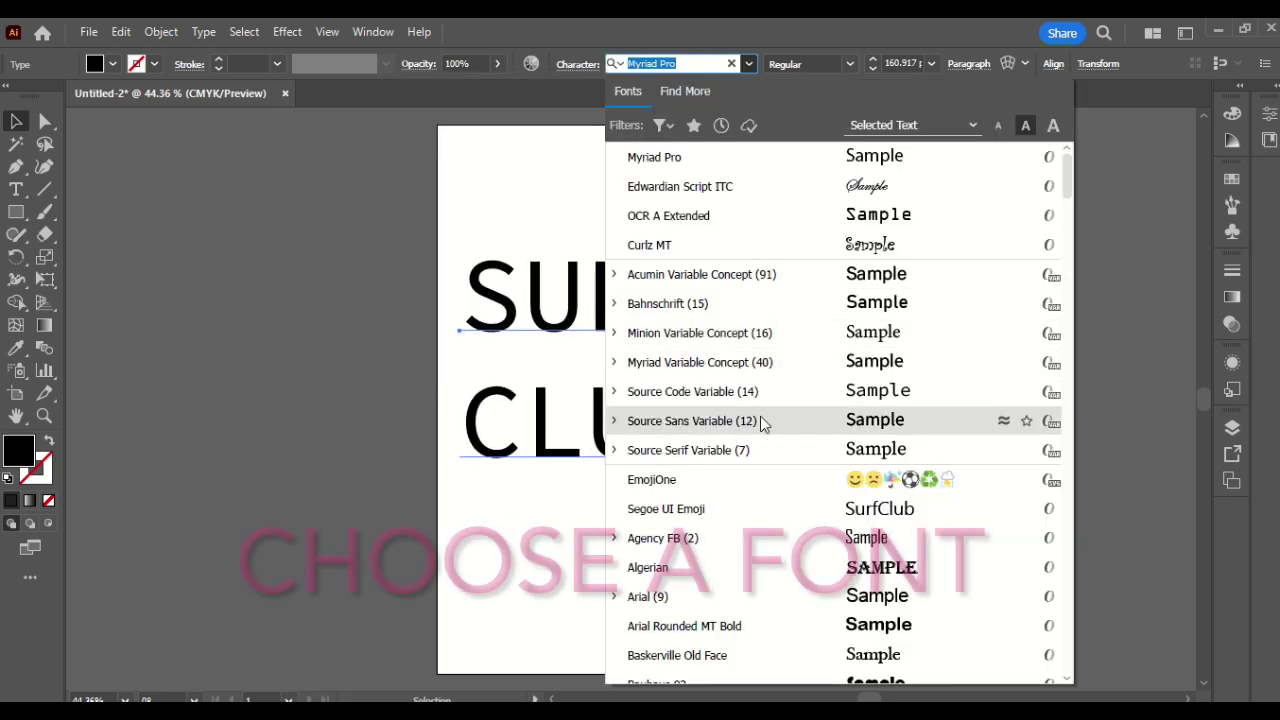
left_click(552, 268)
scroll(552, 268, "right", 3)
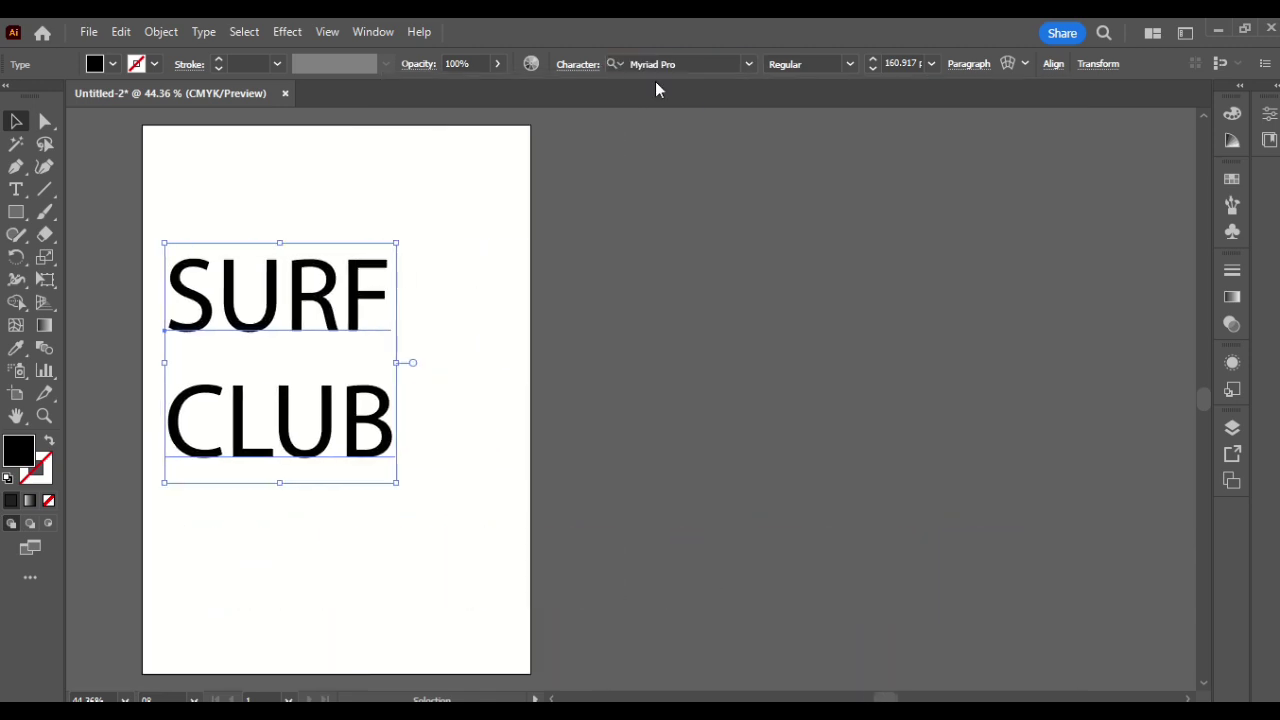
left_click(748, 64)
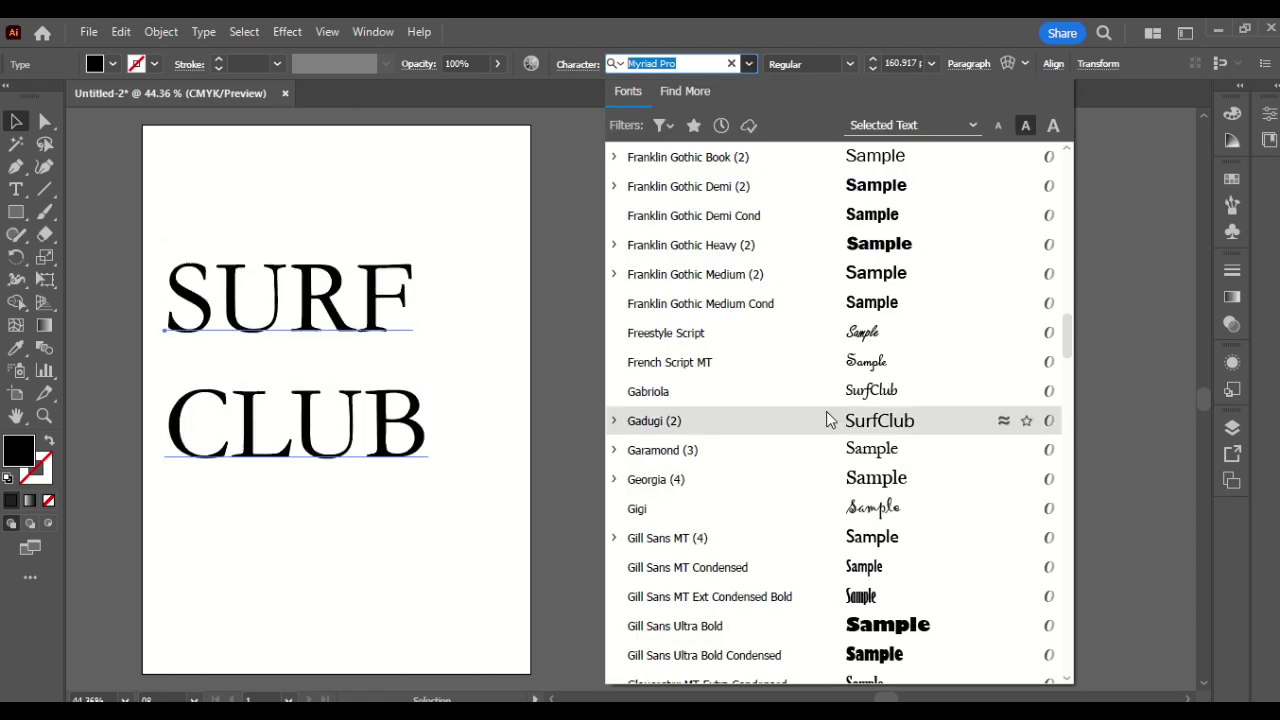
left_click(849, 245)
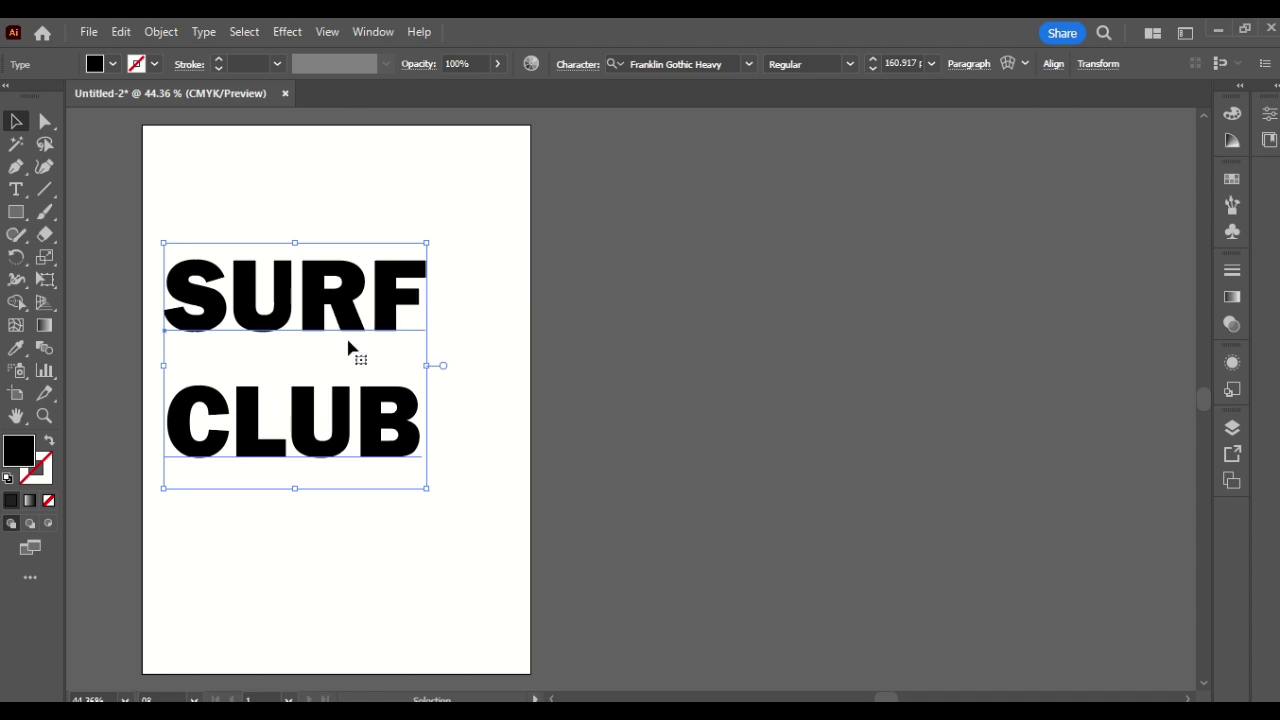
left_click_drag(348, 347, 304, 443)
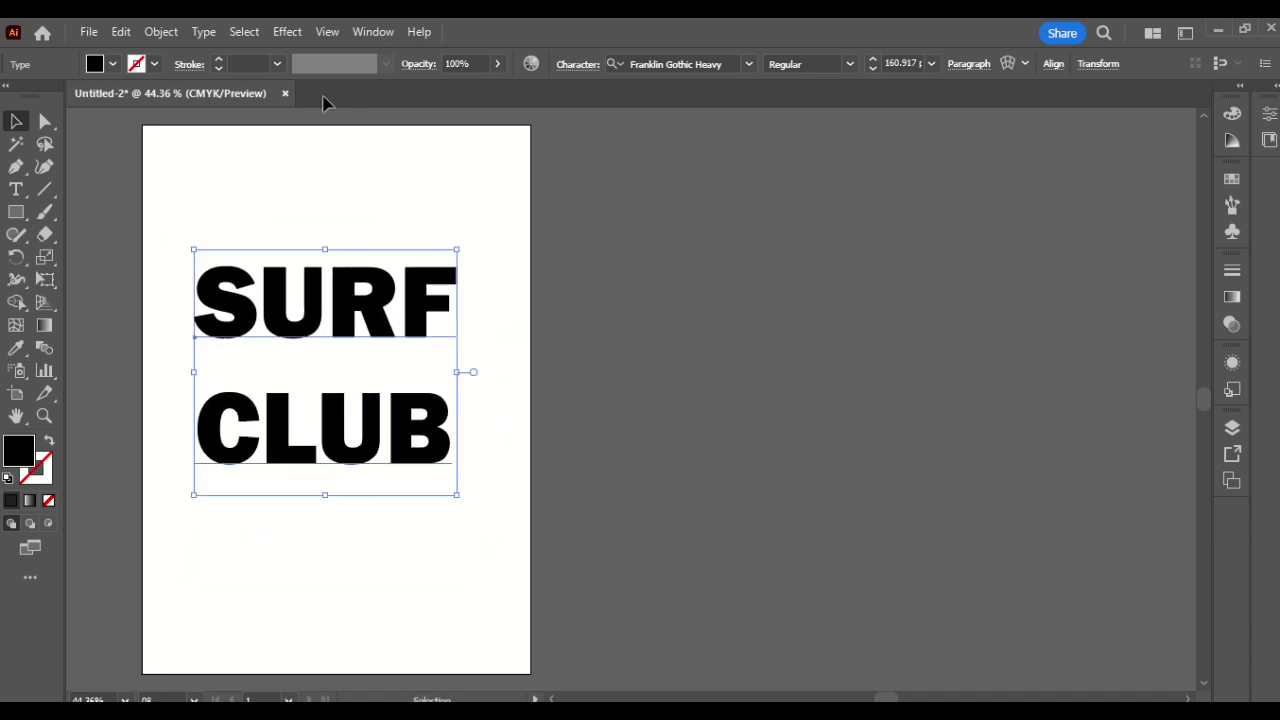
Convert SURF CLUB to outlines and ungroup the letter shapes
left_click(204, 33)
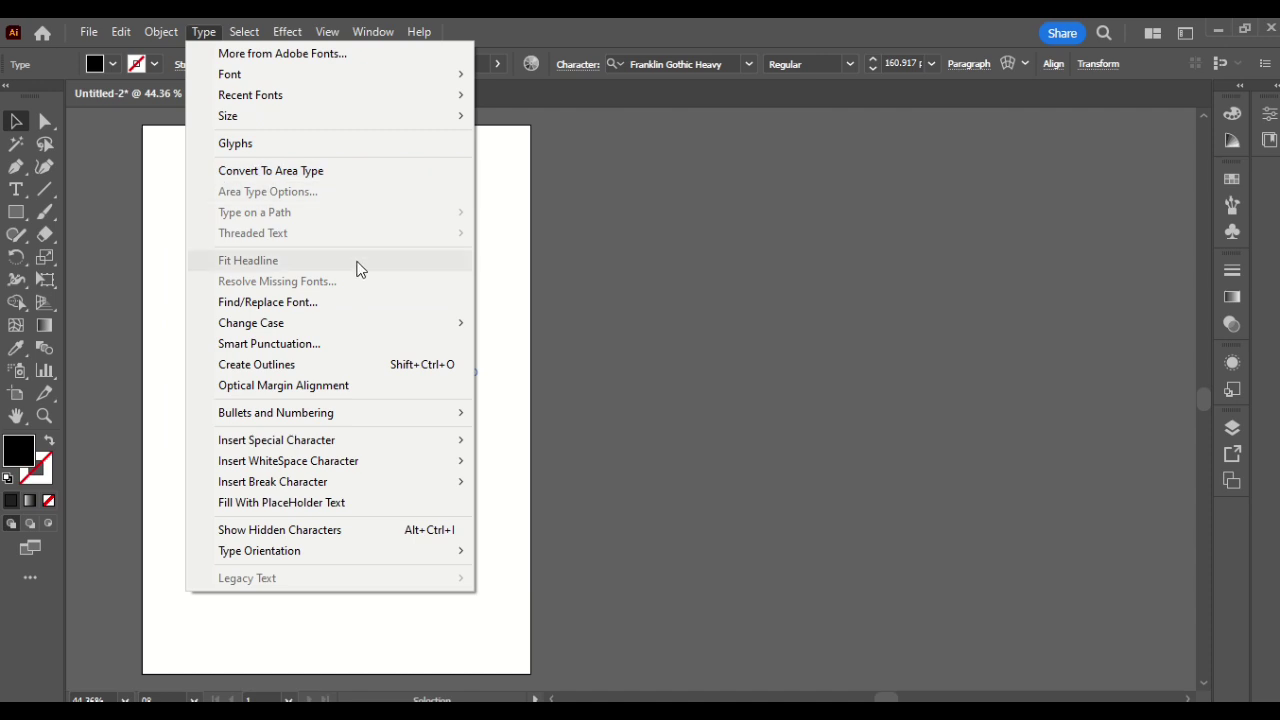
left_click(337, 366)
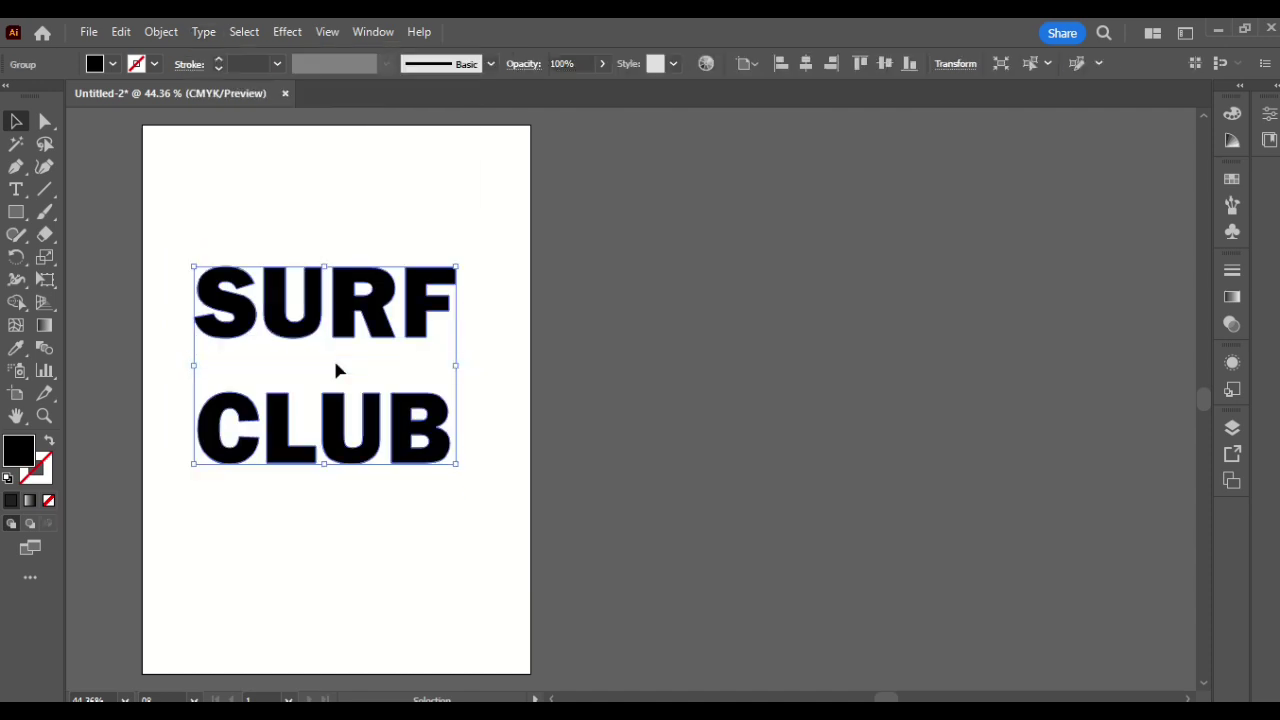
right_click(377, 330)
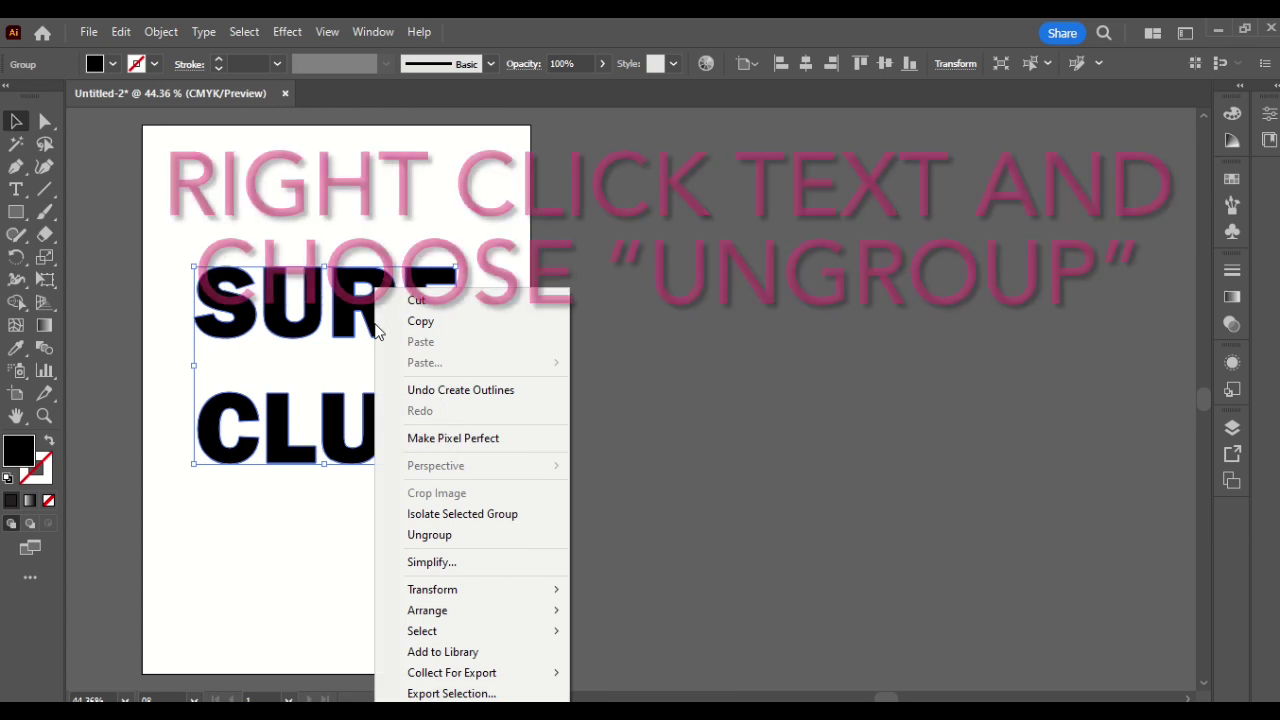
left_click(430, 535)
left_click(470, 506)
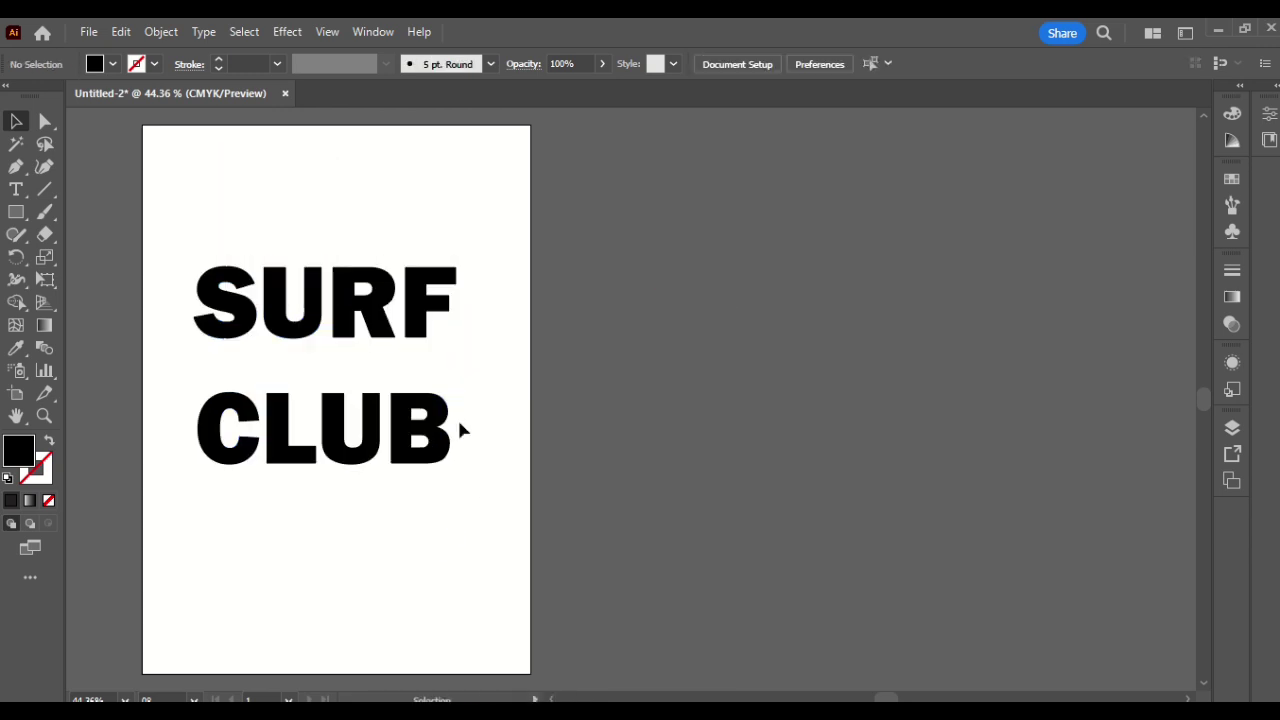
Lift the F above SUR and zoom in on the R to 150%
left_click_drag(422, 305, 441, 220)
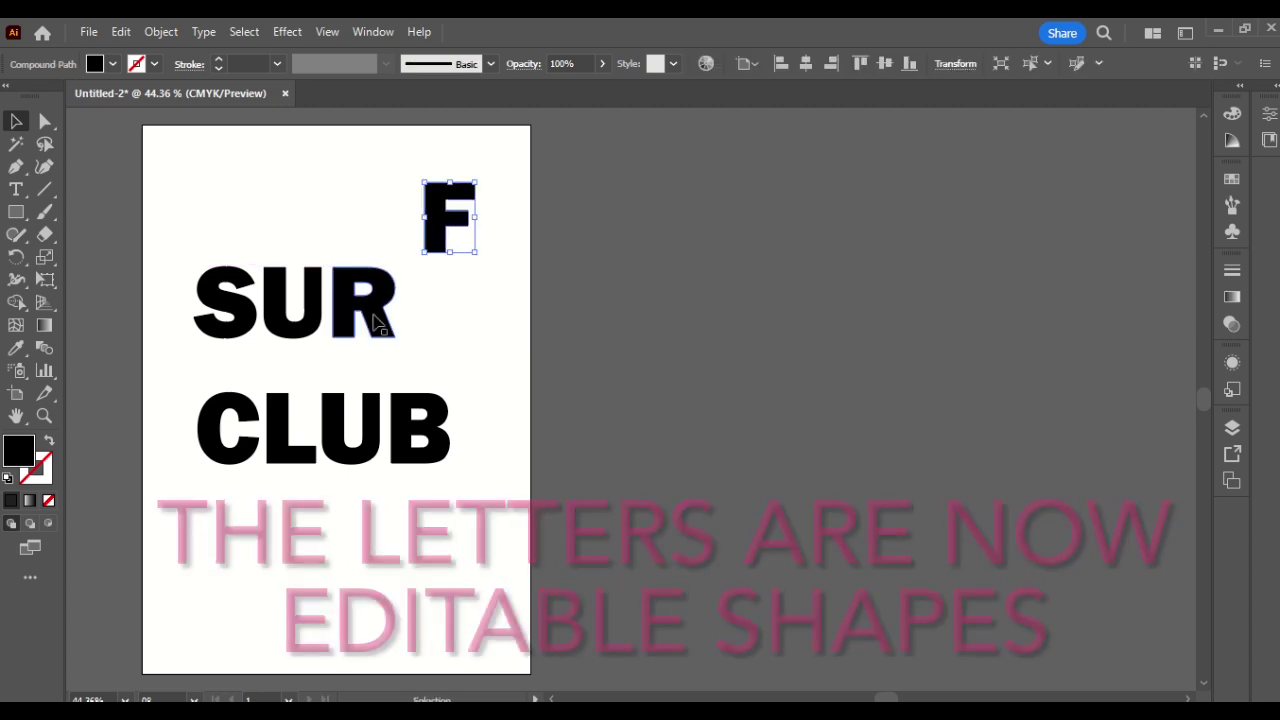
key("a")
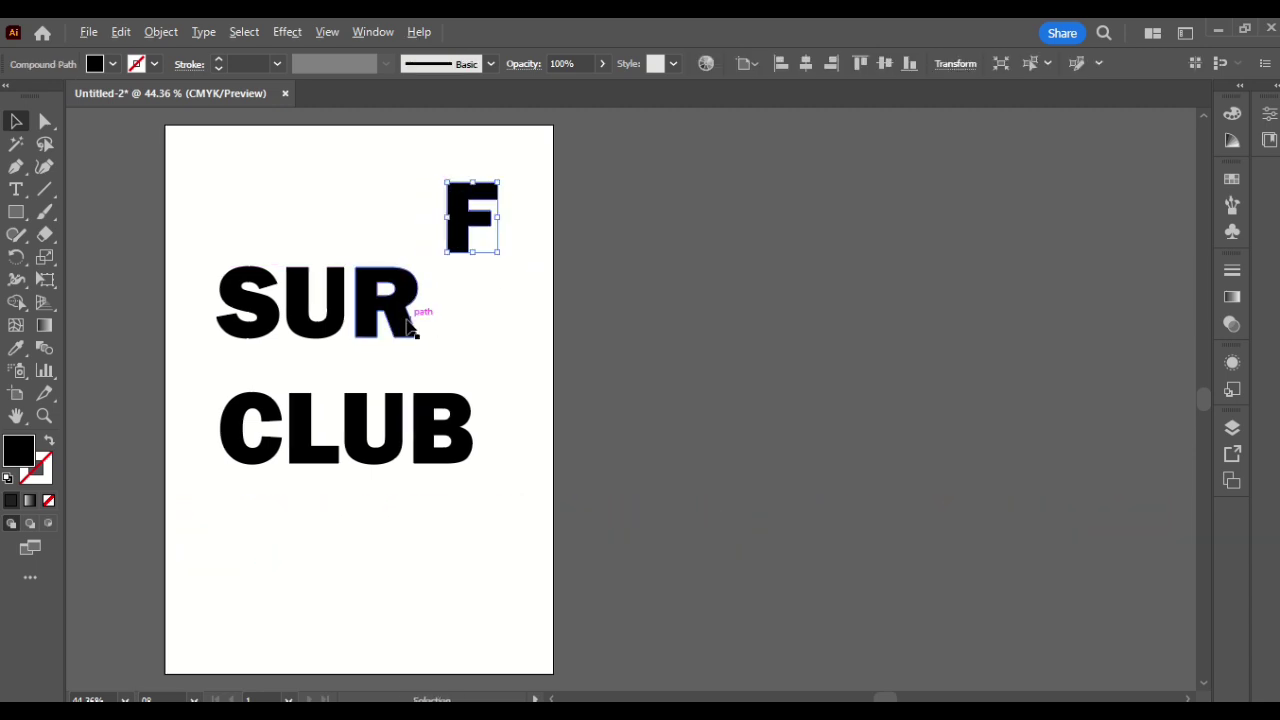
scroll(407, 325, "up", 2)
scroll(407, 325, "up", 3)
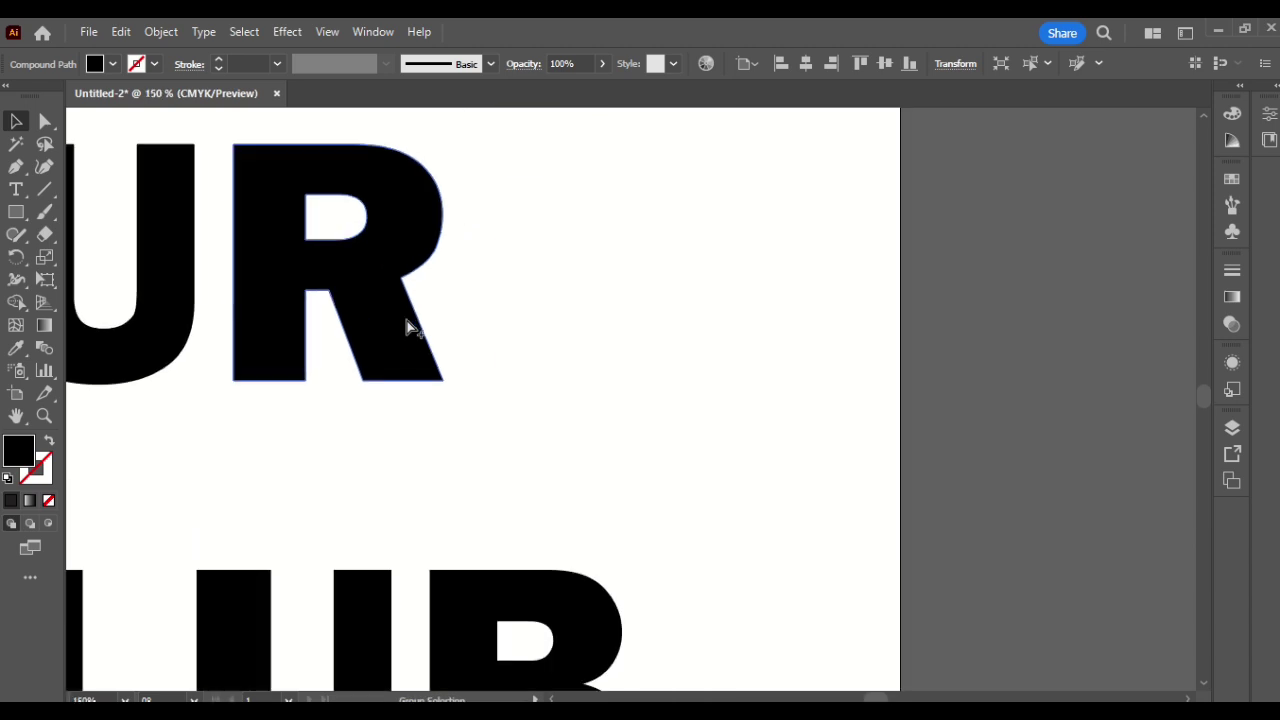
Select the R's outline on its own, ready for adding anchor points
left_click(486, 335)
left_click(366, 323)
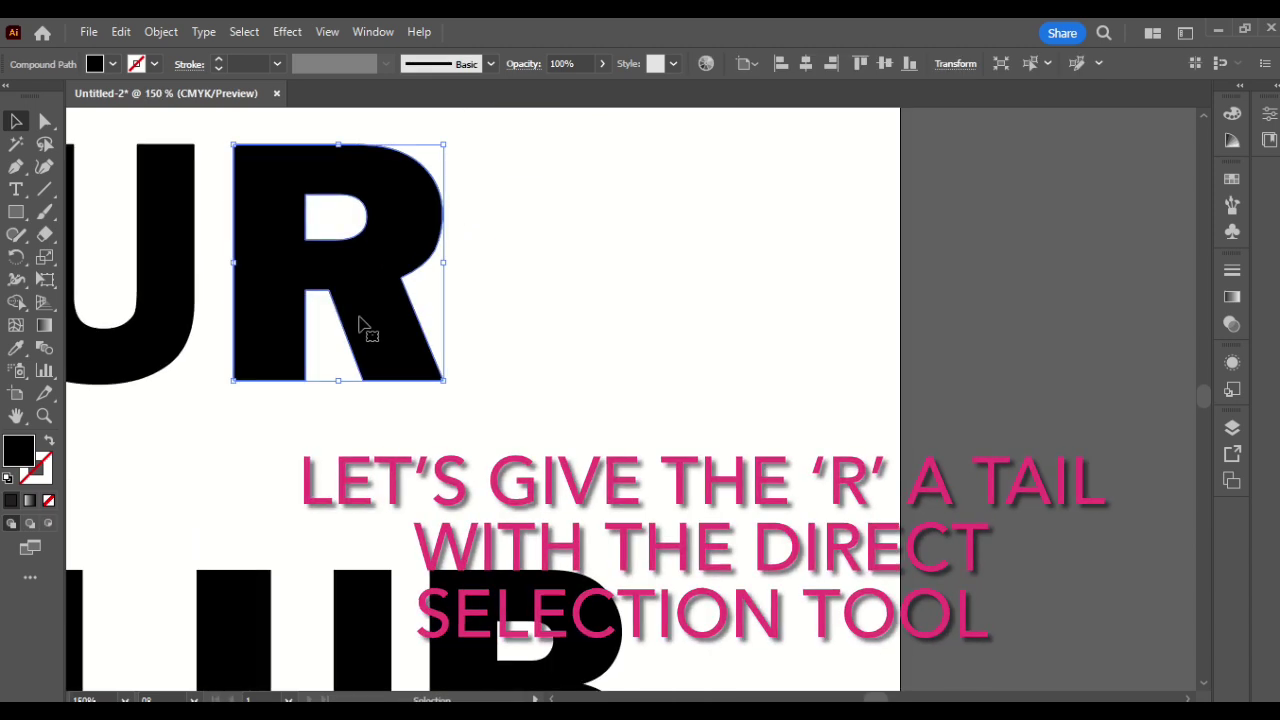
left_click(44, 121)
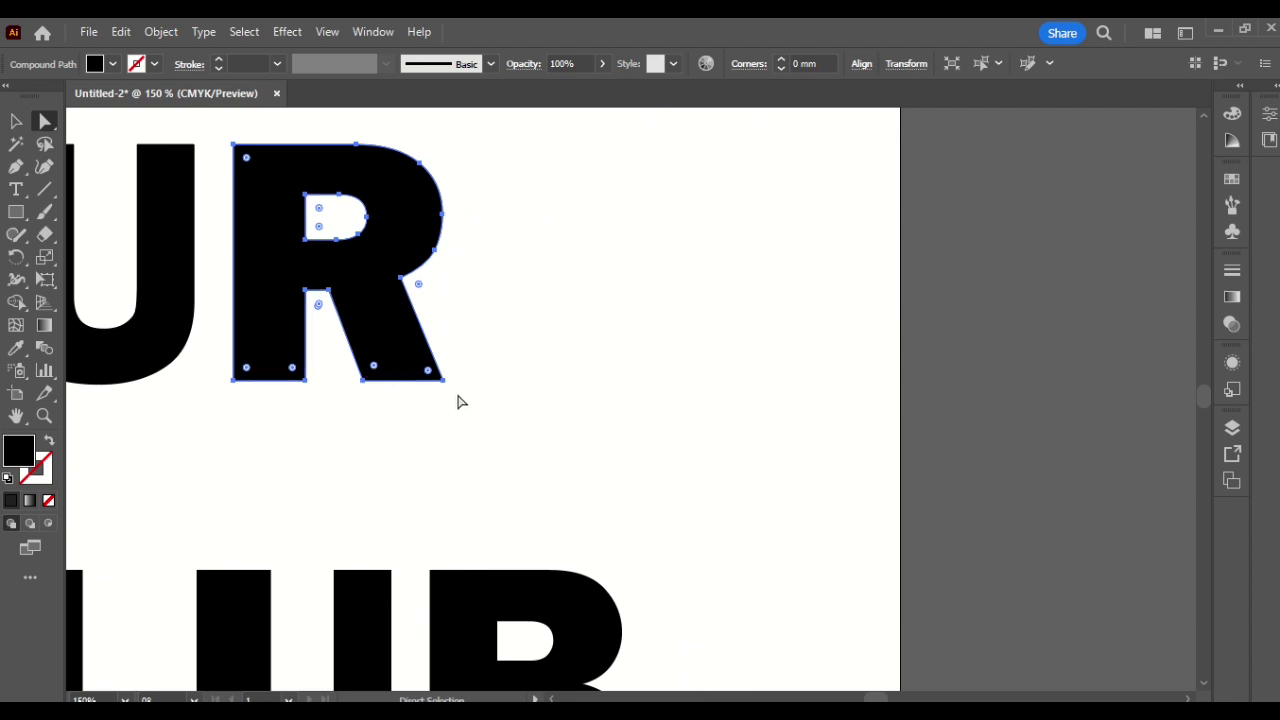
left_click(16, 168)
left_click(125, 189)
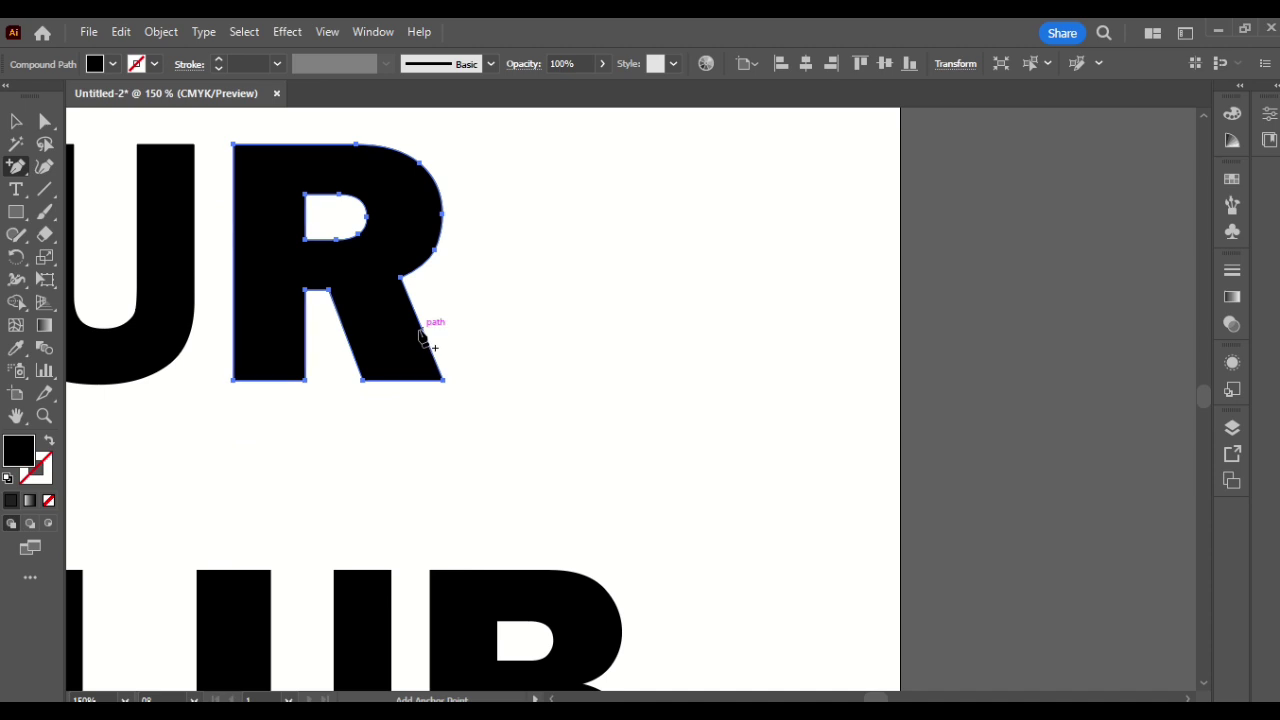
Add an anchor on the R's leg, smooth its points and drag them into a long pointed tail
left_click(421, 328)
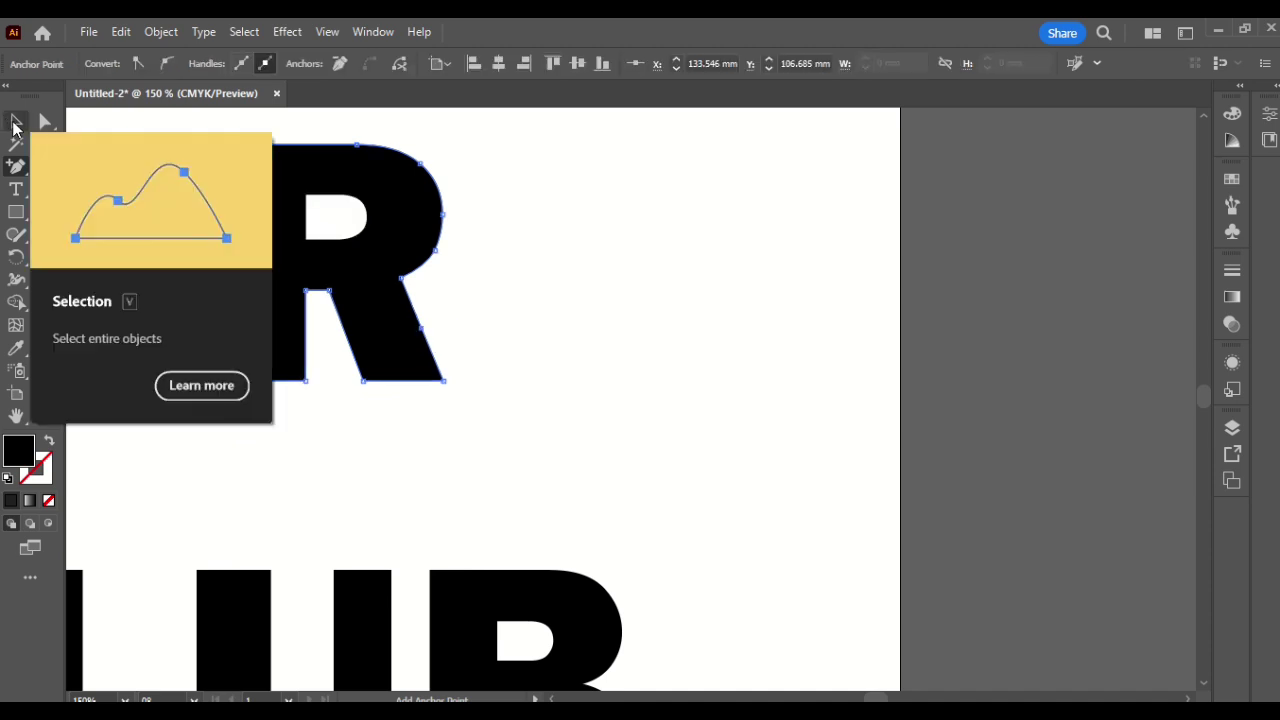
left_click(44, 121)
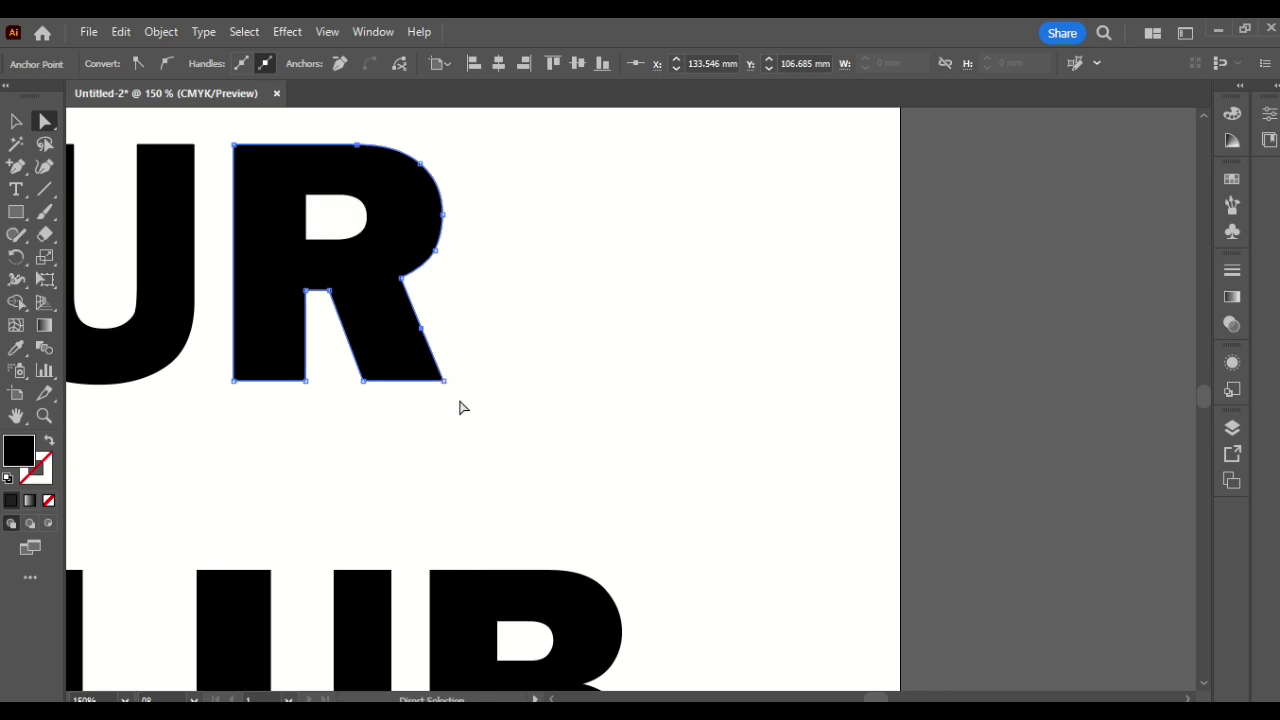
mouse_move(431, 372)
left_mouse_down()
mouse_move(537, 372)
mouse_move(557, 392)
left_mouse_up()
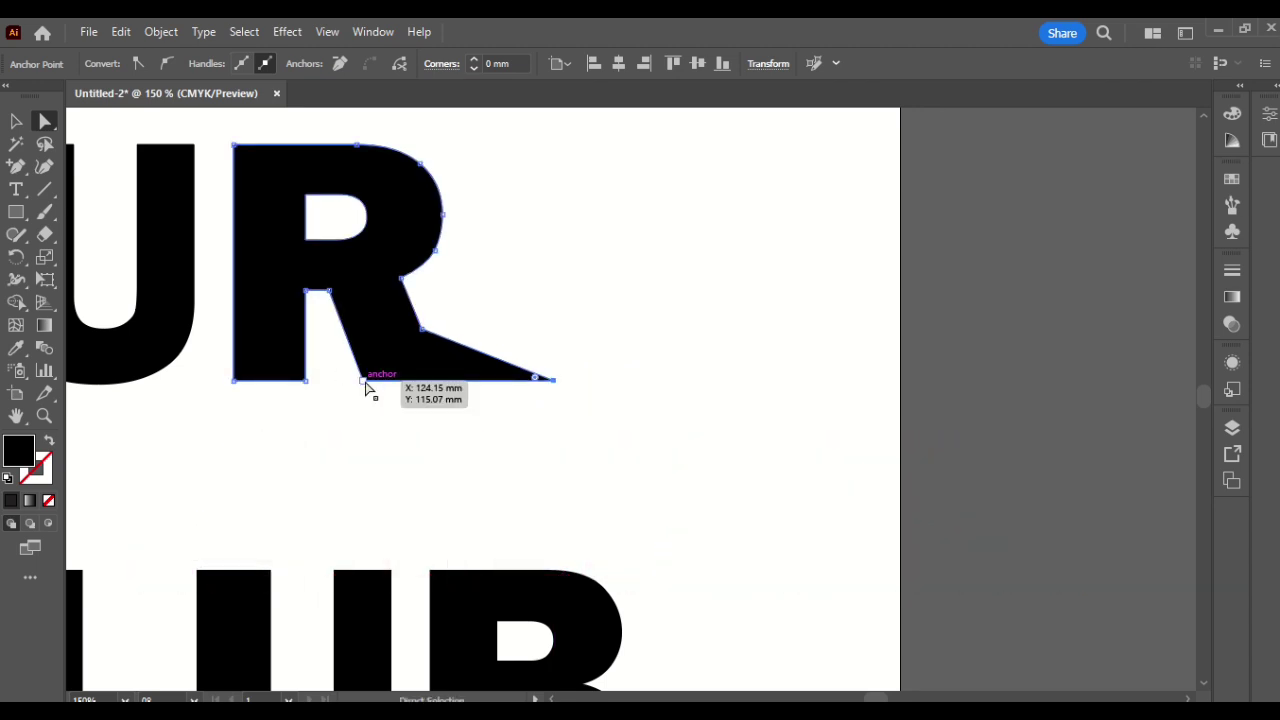
left_click_drag(366, 388, 414, 389)
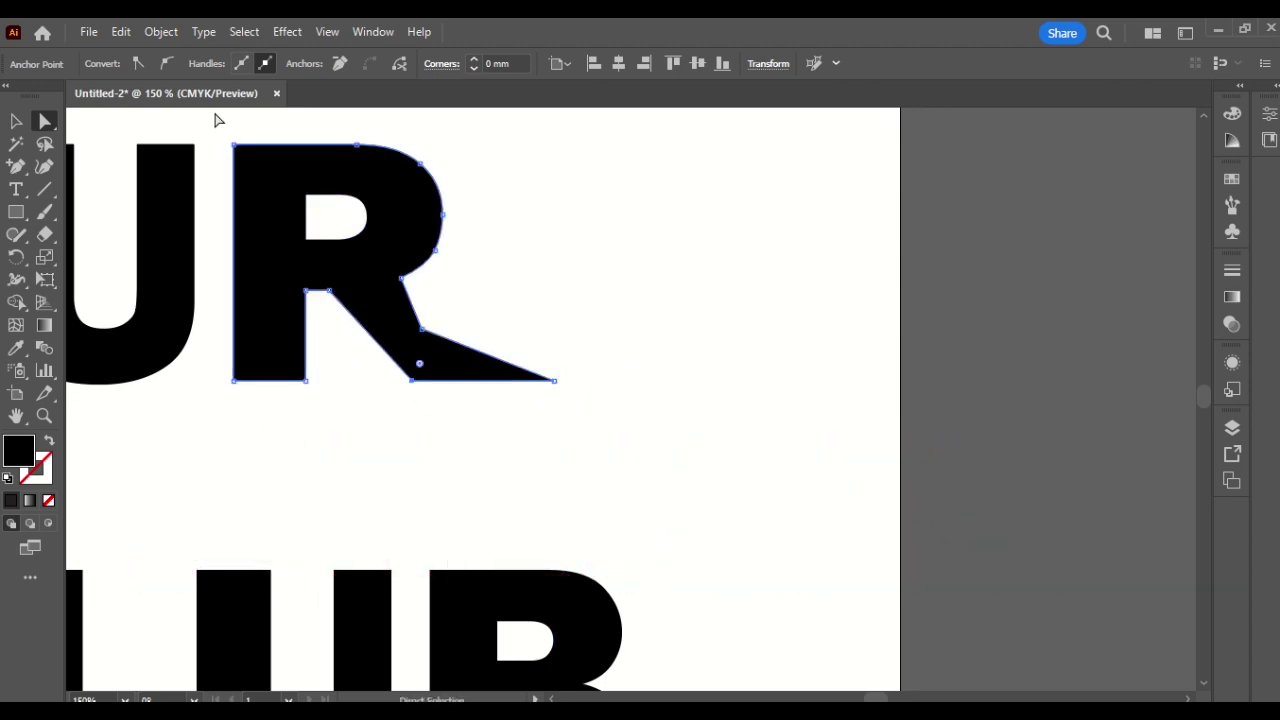
left_click(165, 68)
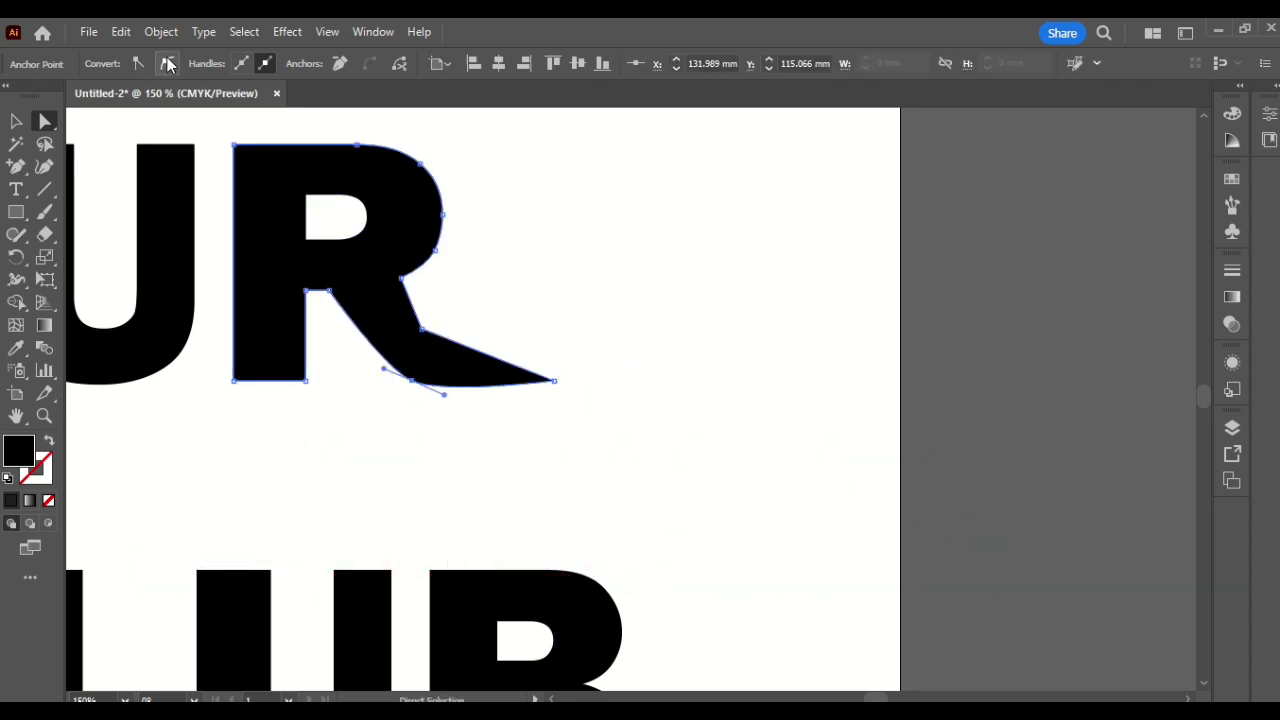
left_click(422, 333)
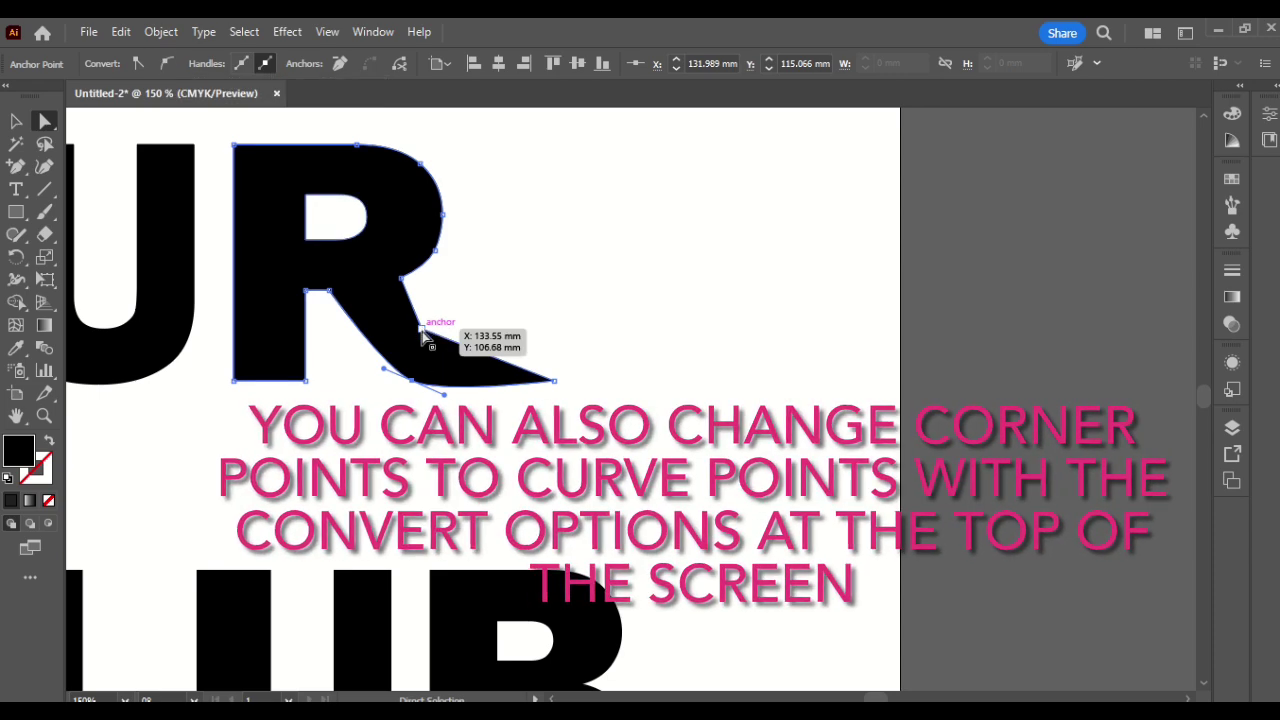
left_click(166, 66)
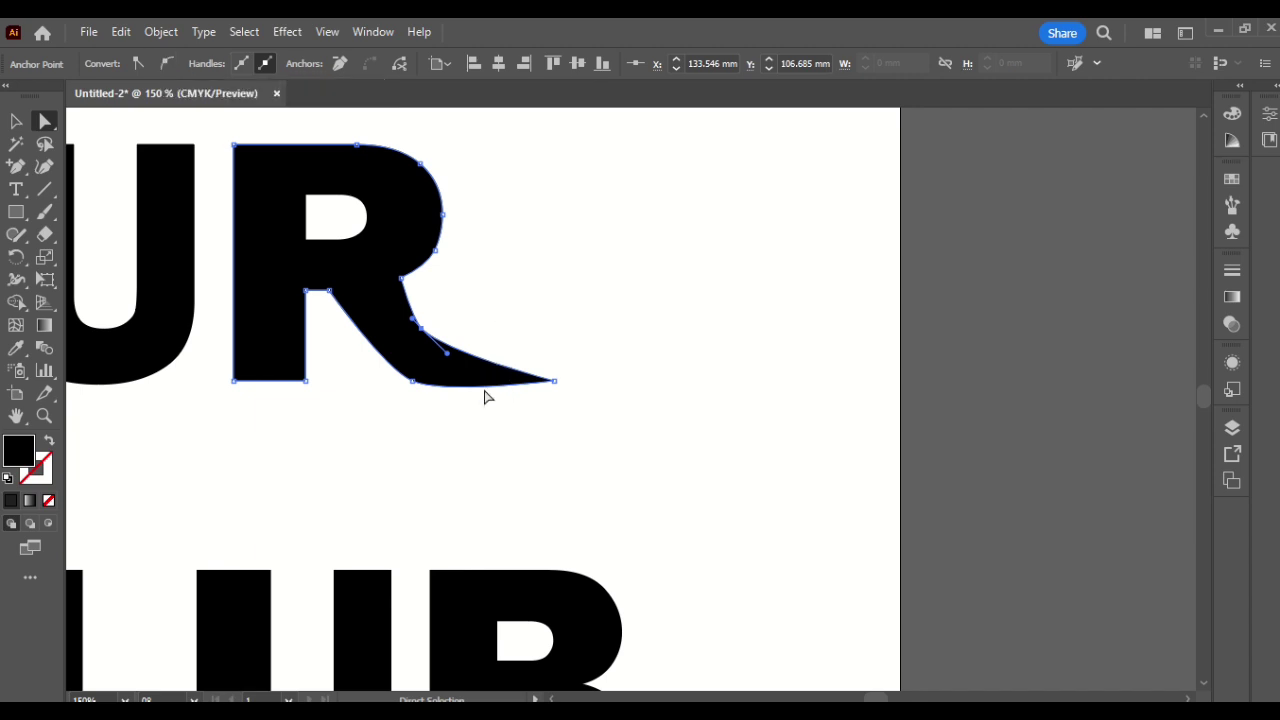
left_click(452, 343)
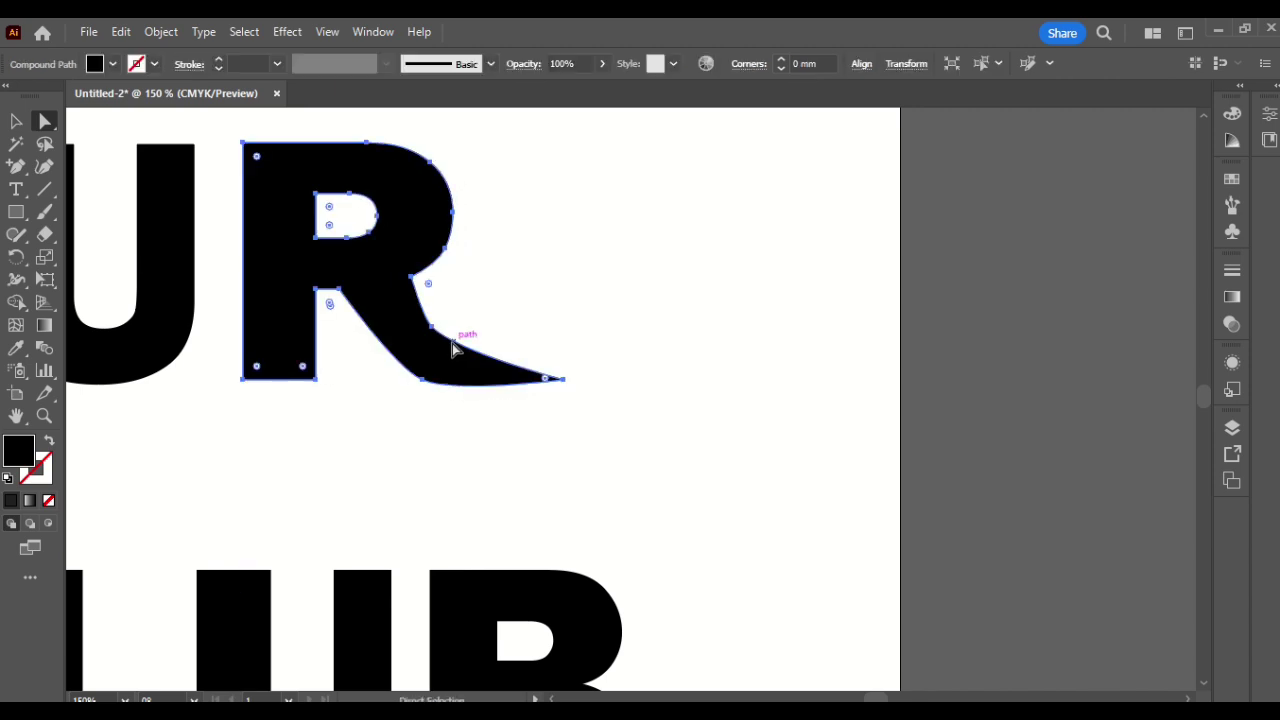
key("a")
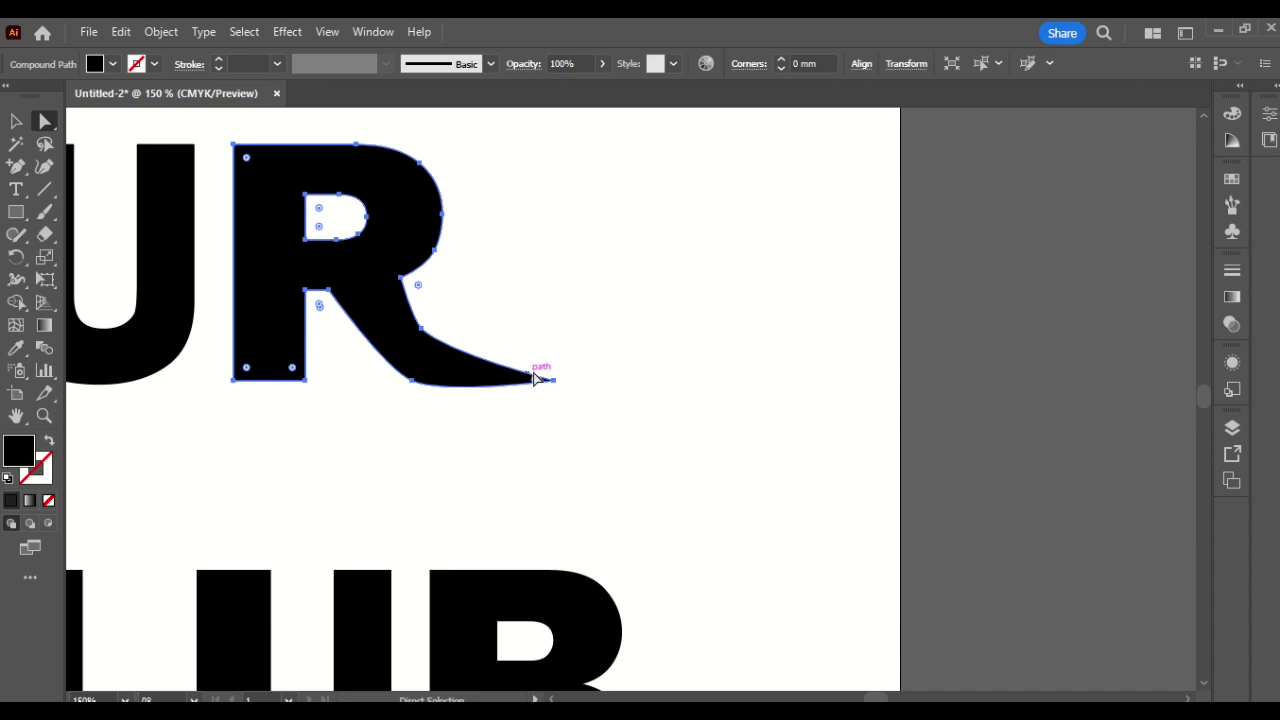
Add an anchor on the R's tail, pull it up and square off the upturned tip
left_click(21, 170)
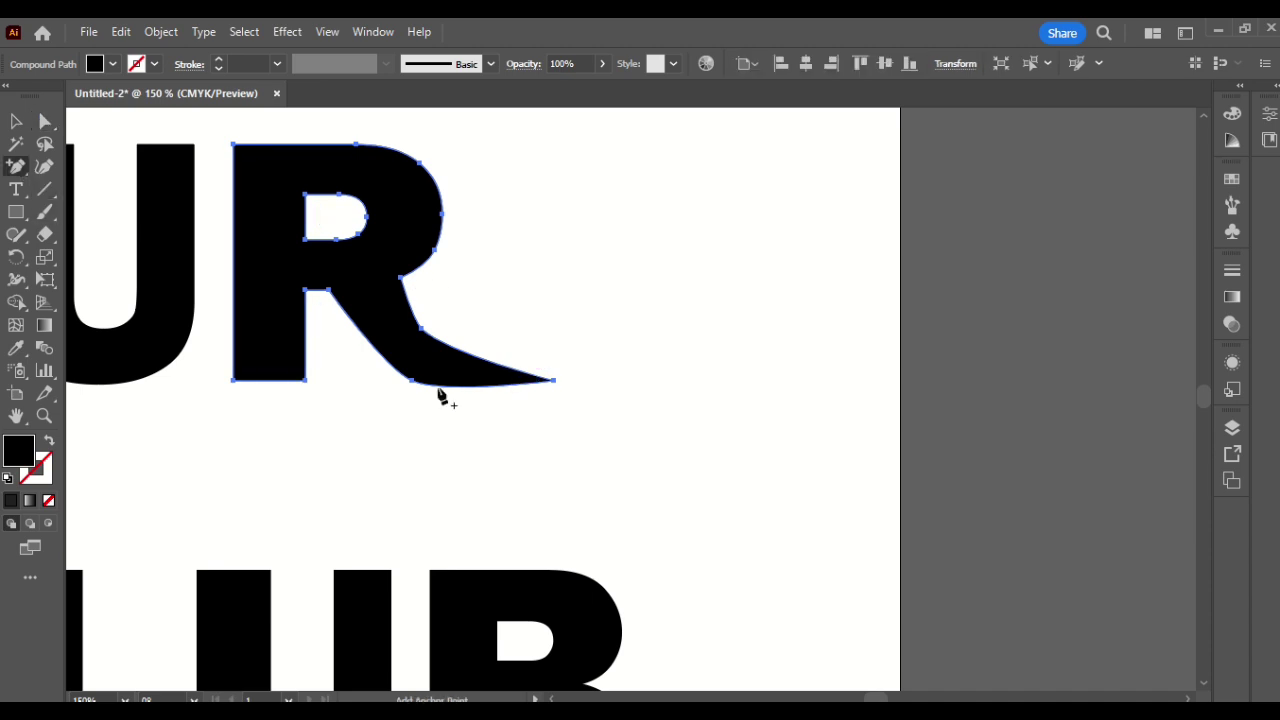
left_click(499, 365)
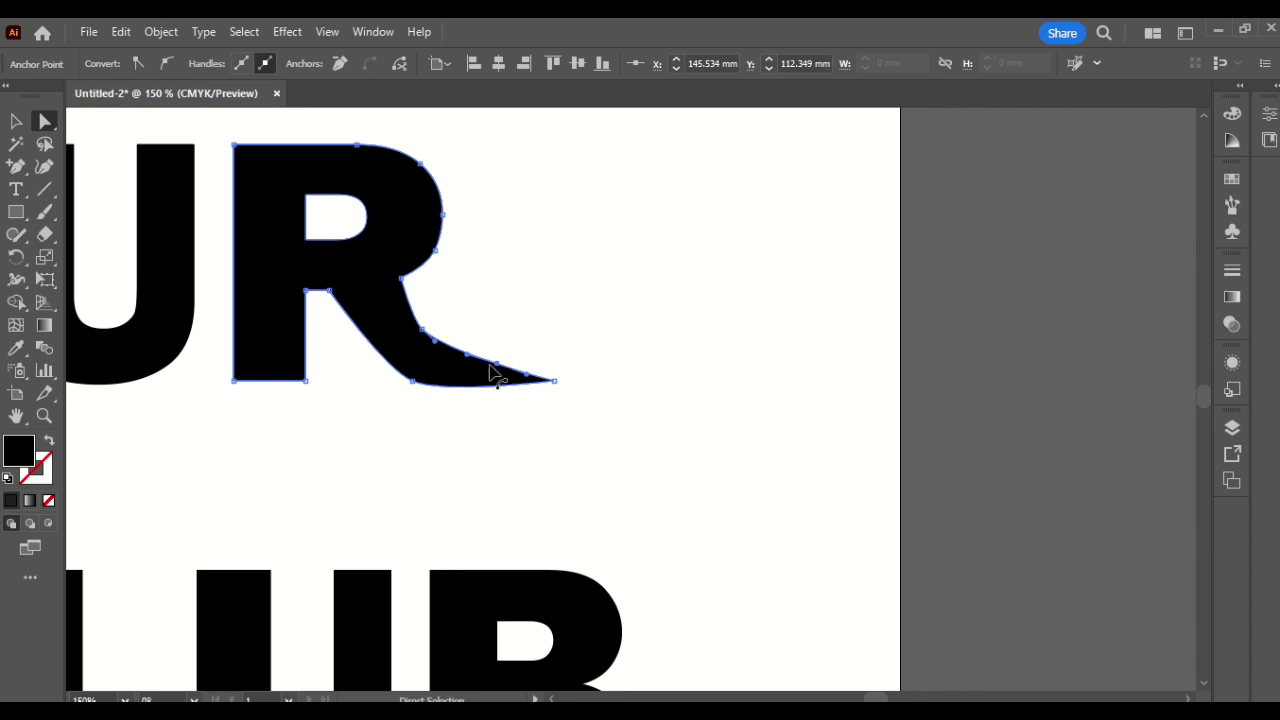
left_click_drag(497, 372, 538, 310)
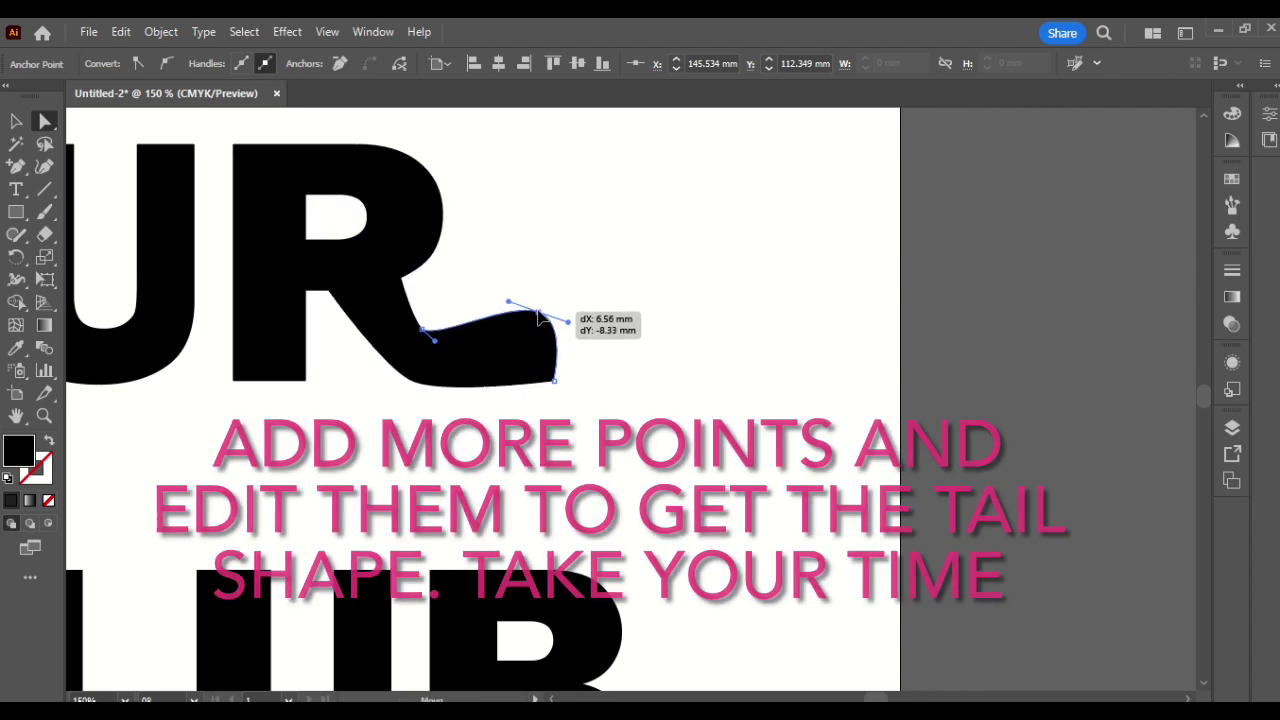
left_click(138, 63)
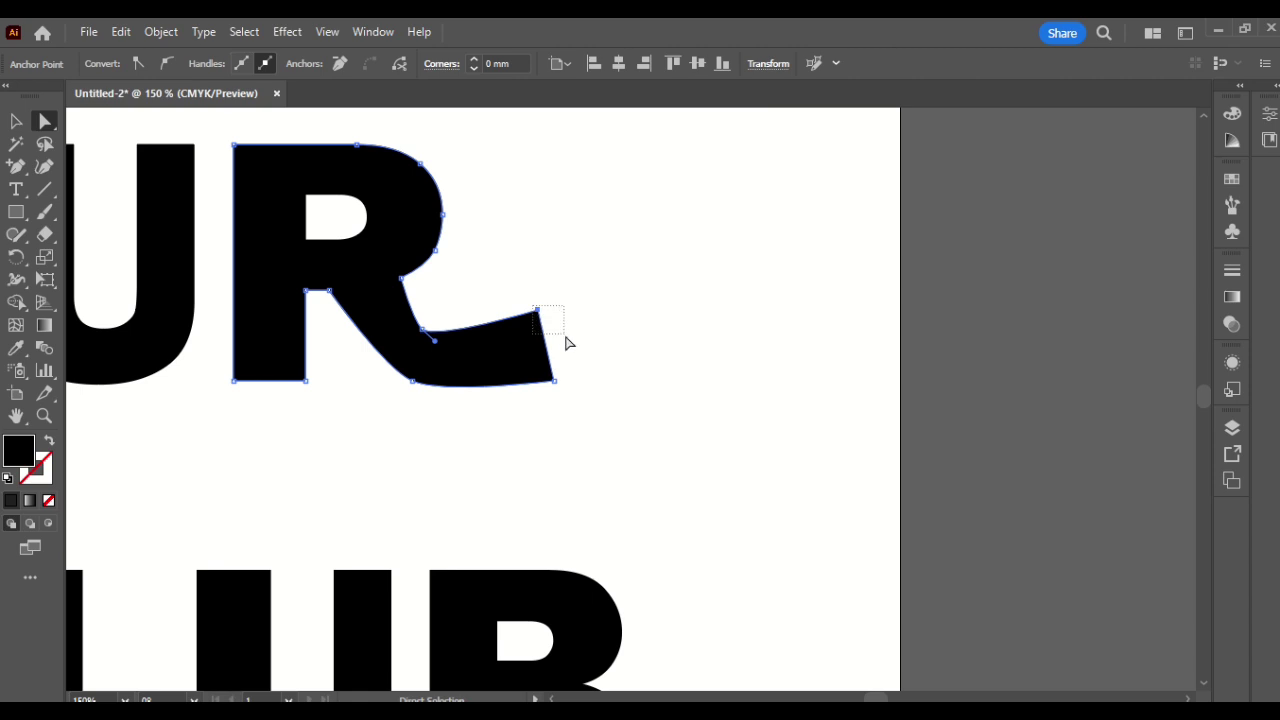
mouse_move(566, 343)
left_mouse_down()
mouse_move(537, 316)
mouse_move(555, 345)
left_mouse_up()
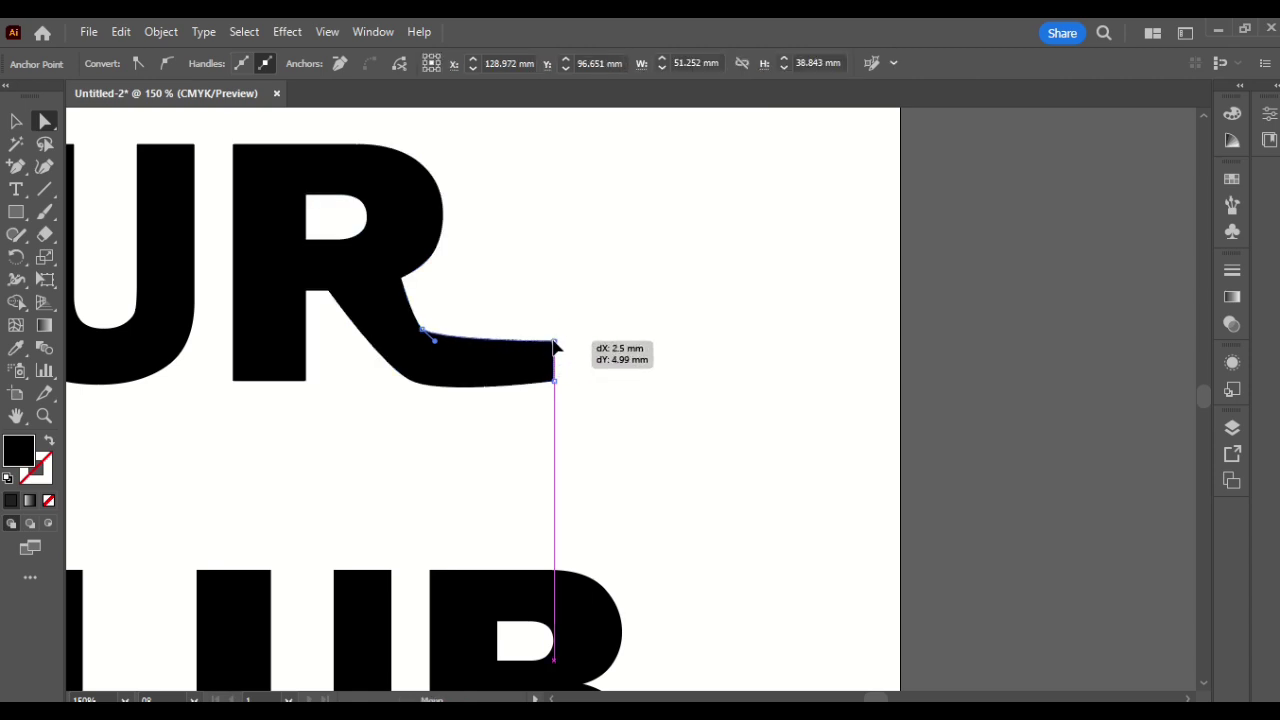
left_click_drag(554, 381, 557, 392)
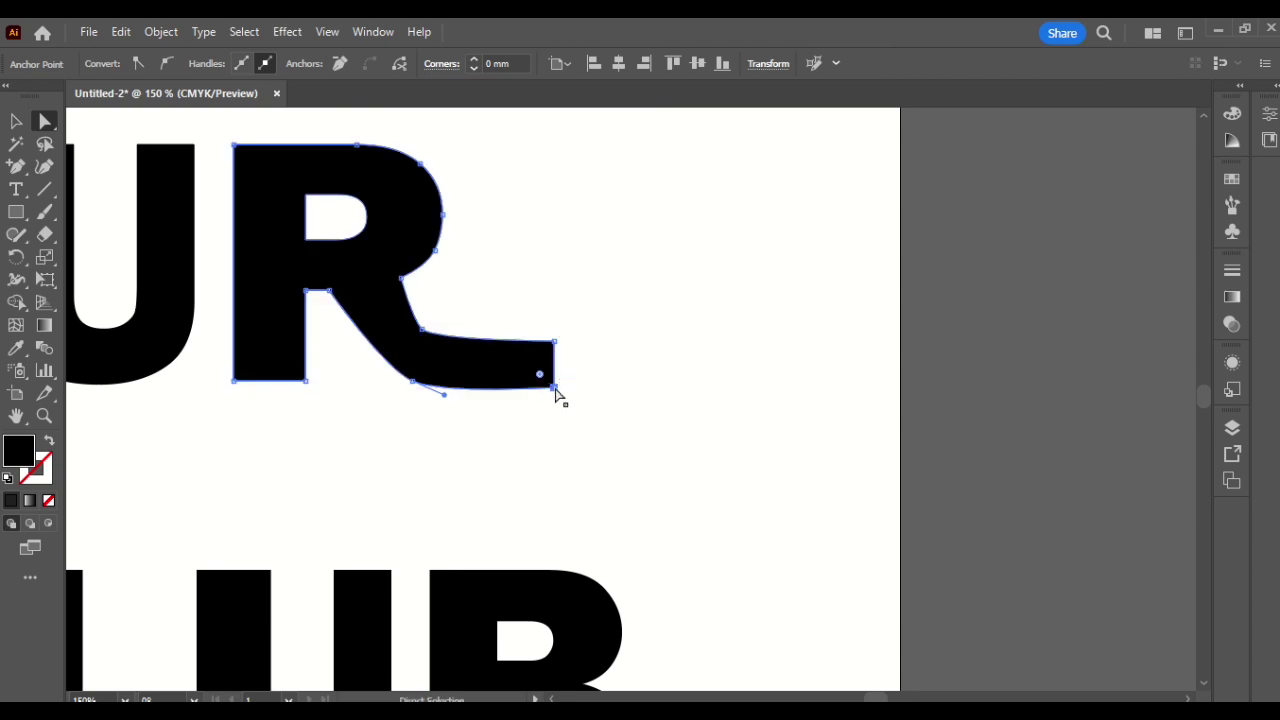
Adjust the tail's anchors and handles into a smooth S-curve from the leg, then zoom out
left_click(422, 329)
left_click_drag(437, 344, 477, 381)
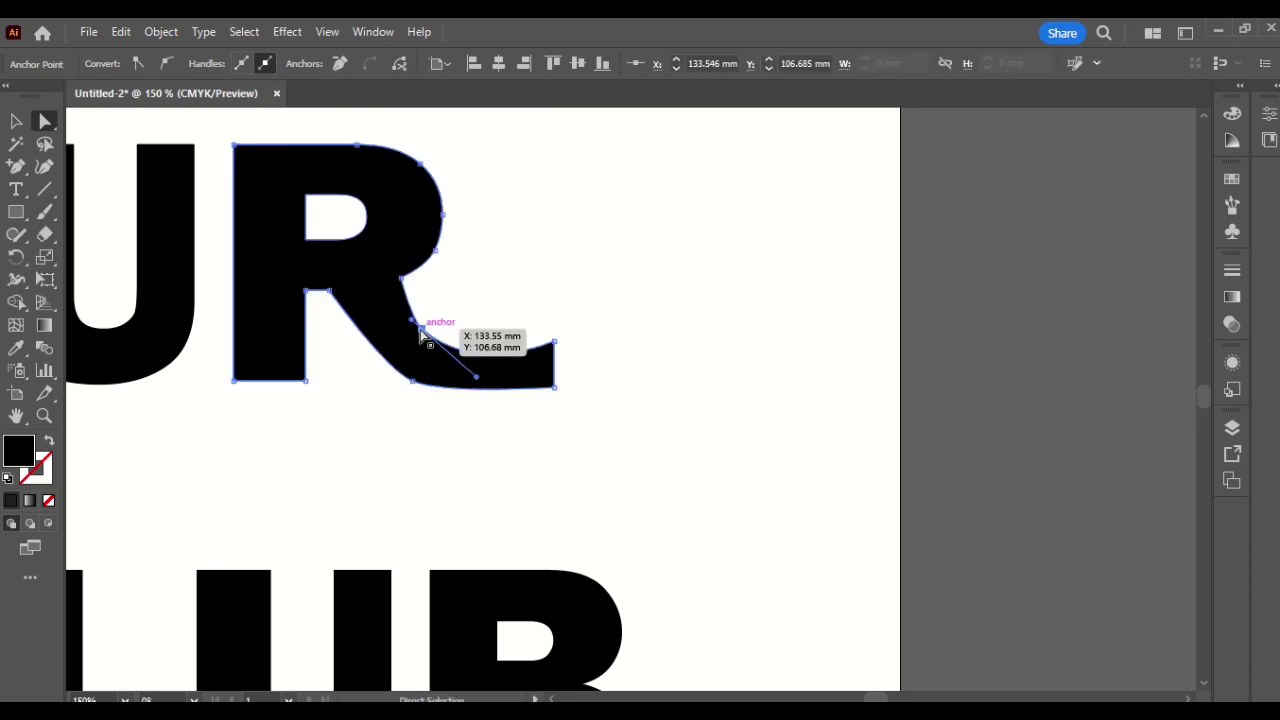
left_click_drag(422, 333, 430, 337)
left_click(410, 382)
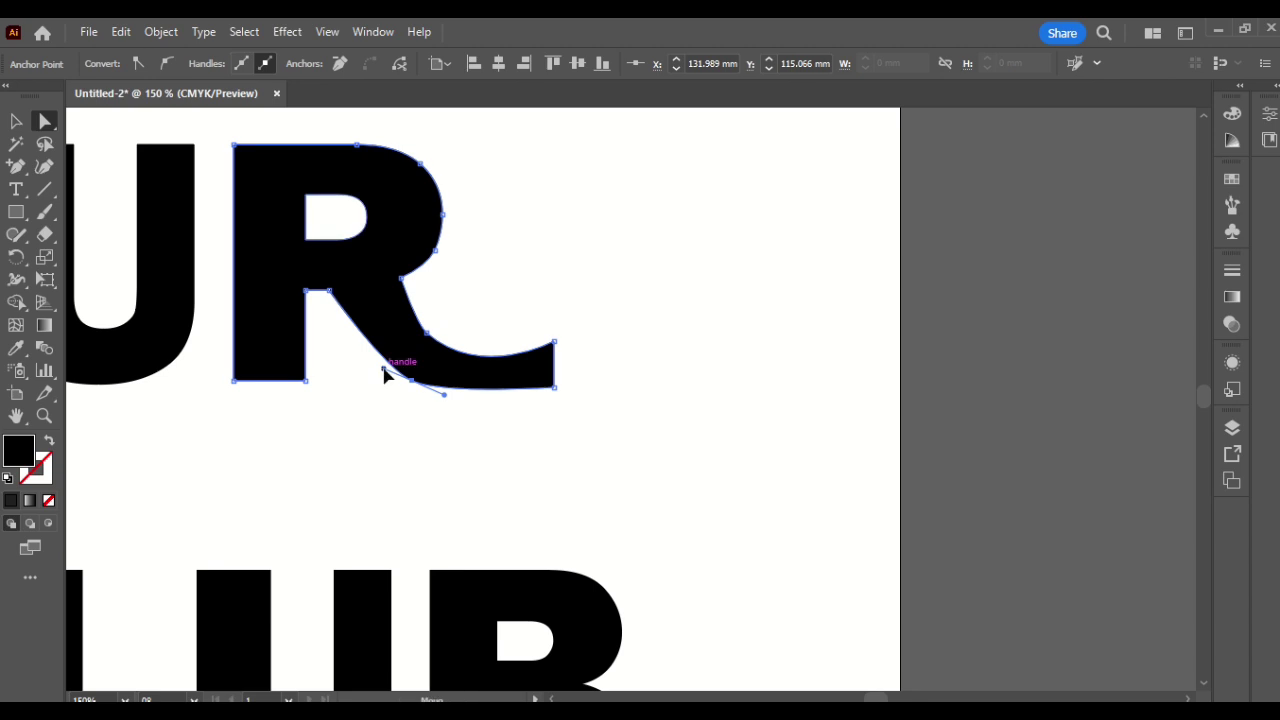
left_click_drag(385, 375, 358, 347)
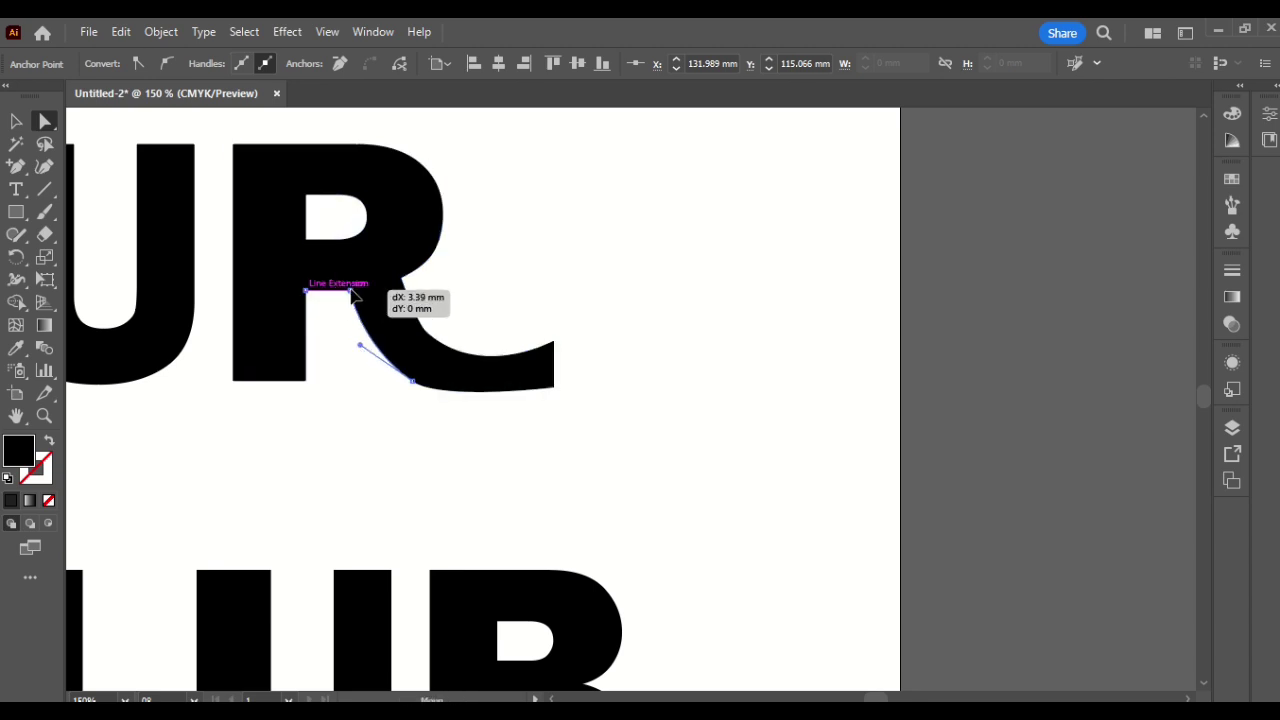
left_click_drag(334, 293, 352, 300)
left_click(515, 443)
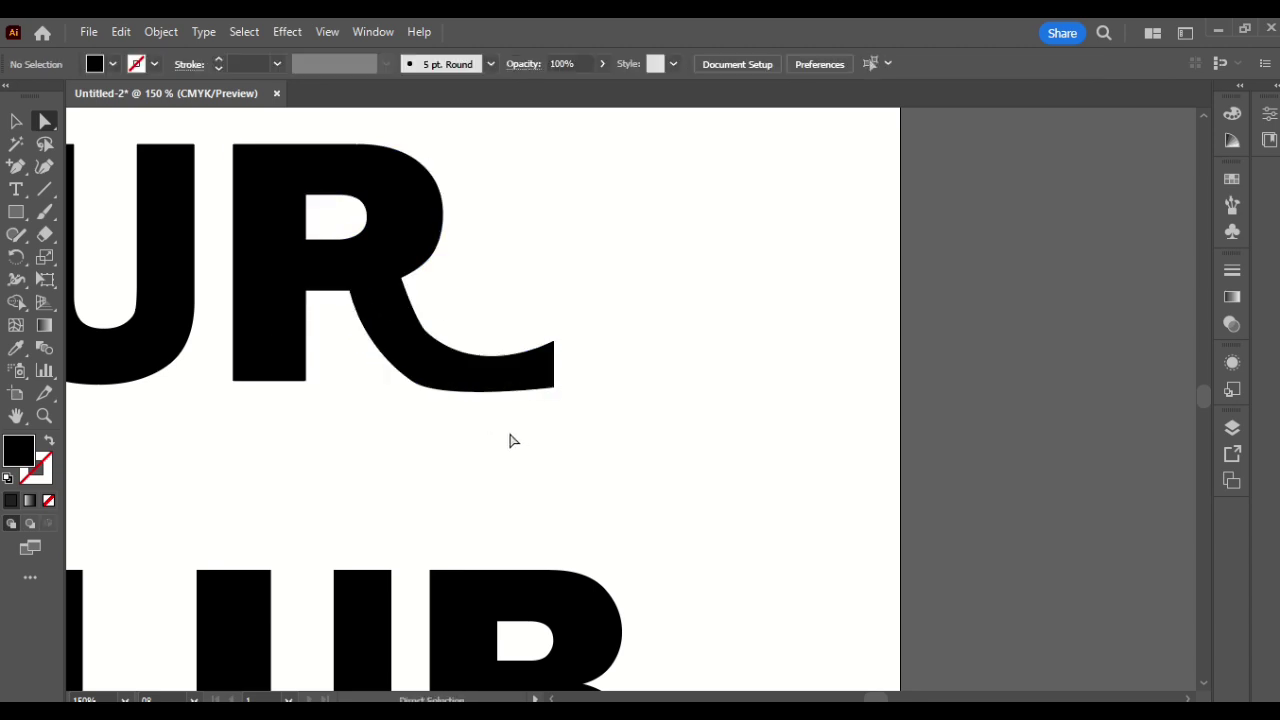
key("ctrl+minus")
key("ctrl+minus")
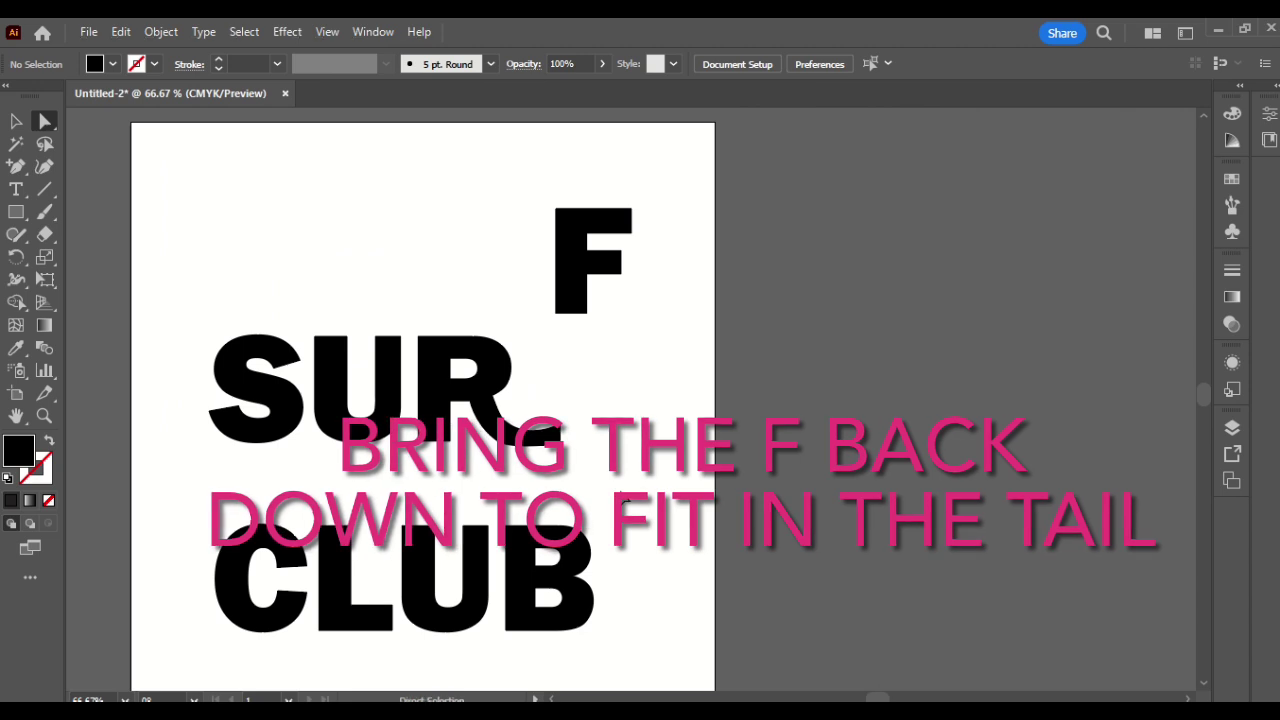
Shrink the F and move it down beside SUR over the R's tail
left_click(580, 263)
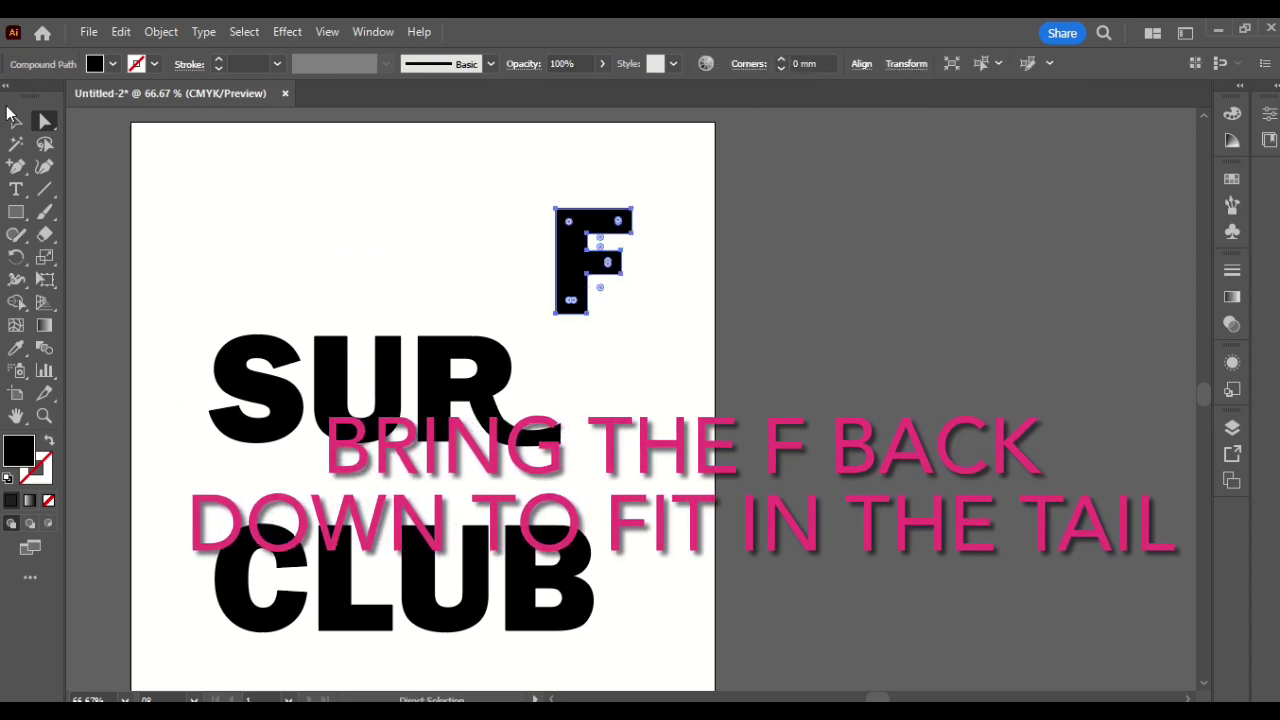
left_click(15, 120)
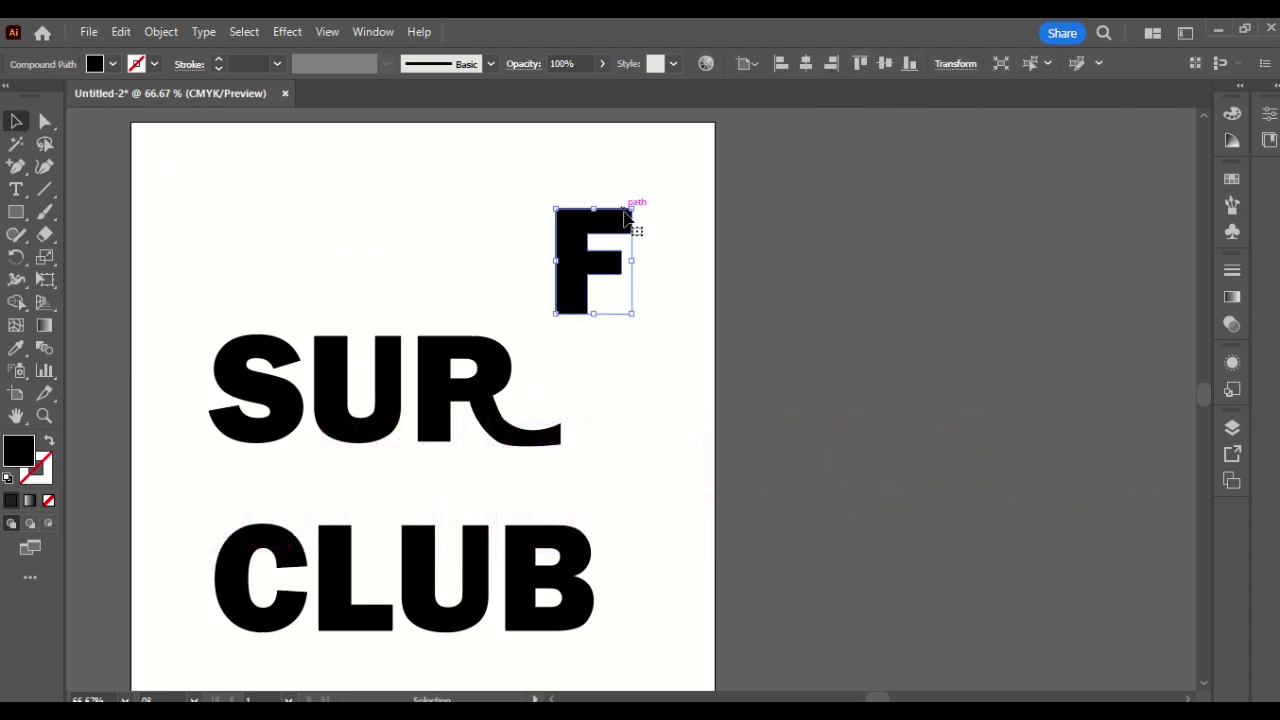
left_click_drag(632, 208, 608, 242)
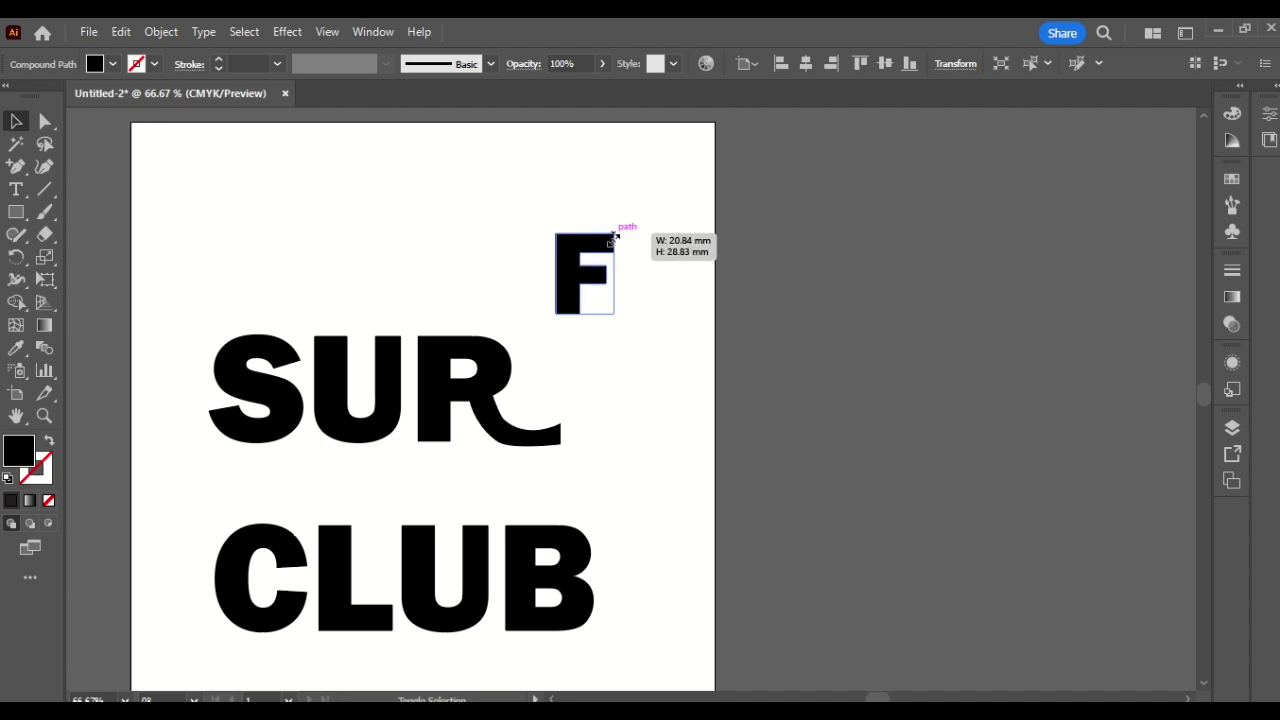
mouse_move(574, 285)
left_mouse_down()
mouse_move(538, 379)
mouse_move(583, 418)
mouse_move(538, 383)
left_mouse_up()
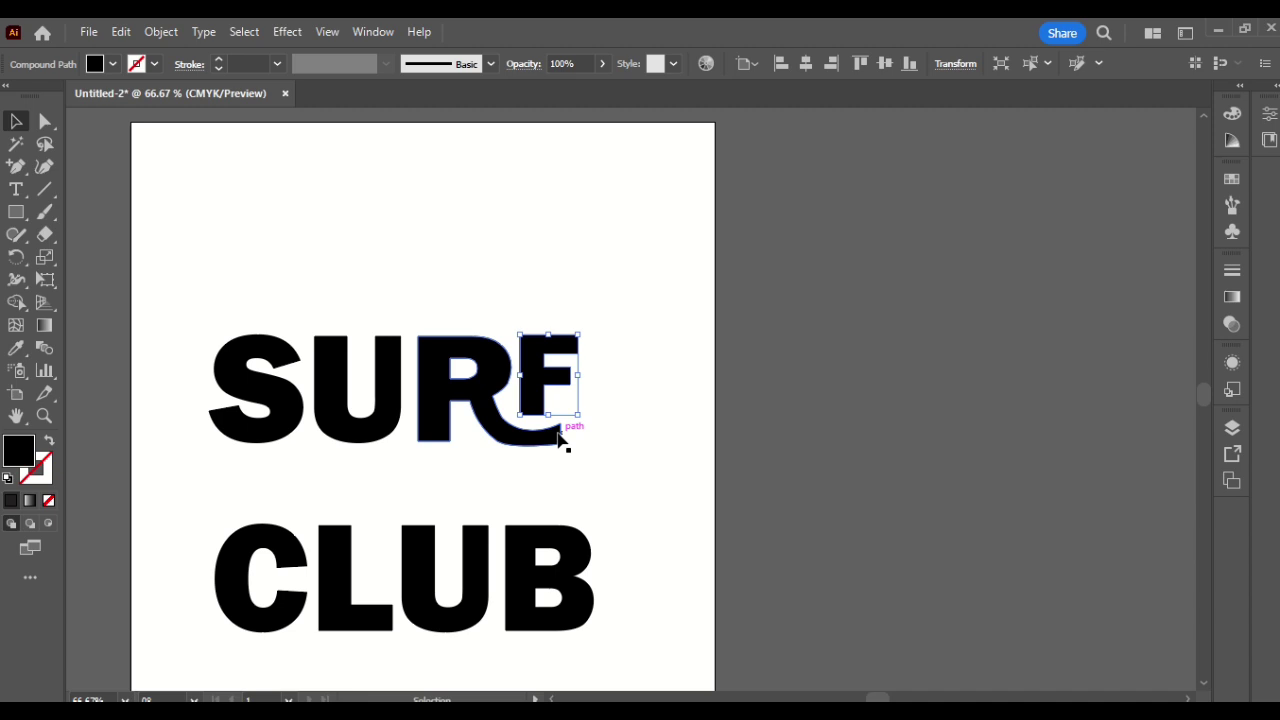
Stretch the tail-end anchors right beneath the F and nudge the F down twice
left_click(44, 120)
left_click(585, 462)
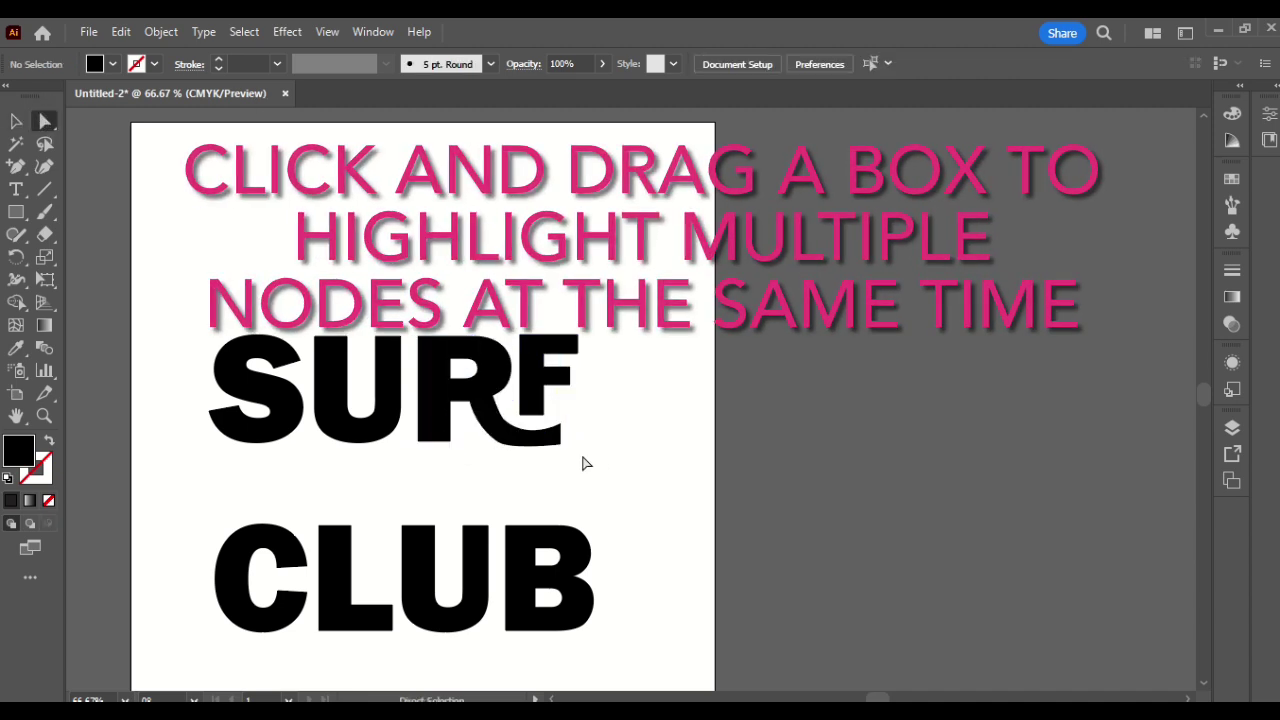
mouse_move(566, 457)
left_mouse_down()
mouse_move(549, 422)
mouse_move(582, 451)
left_mouse_up()
left_click(600, 452)
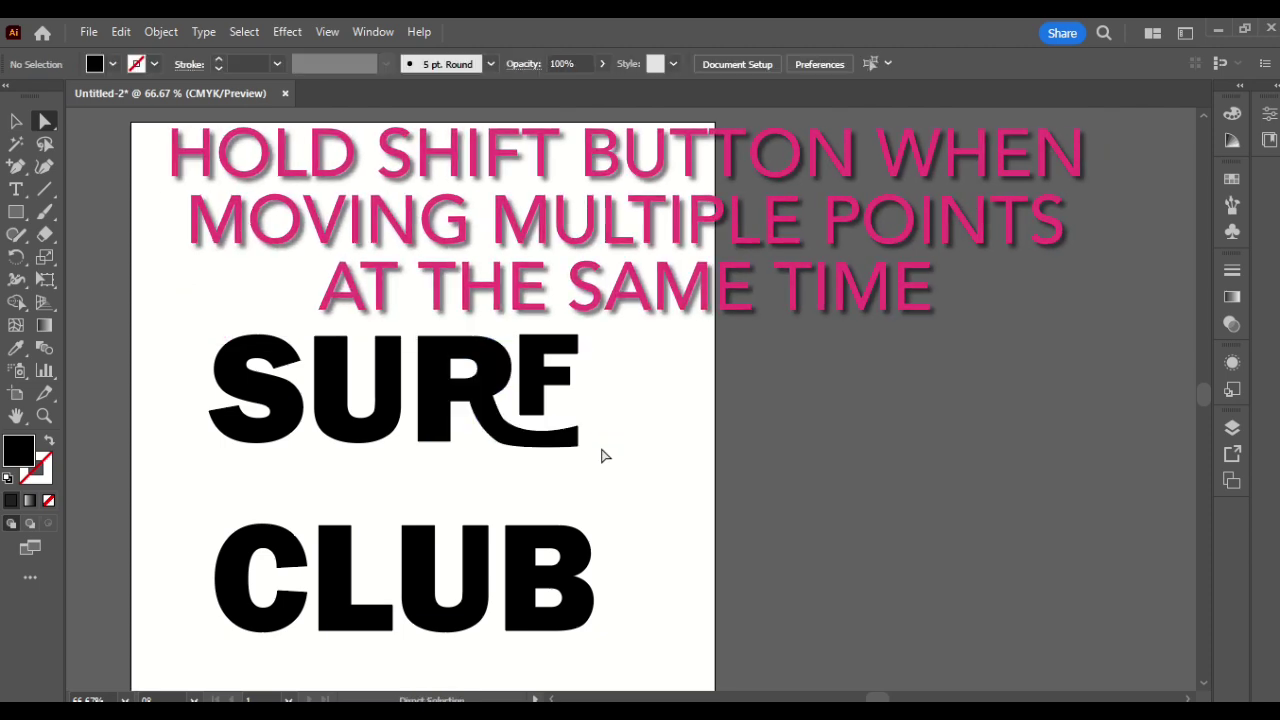
left_click(522, 367)
key("Down")
key("Down")
key("Down")
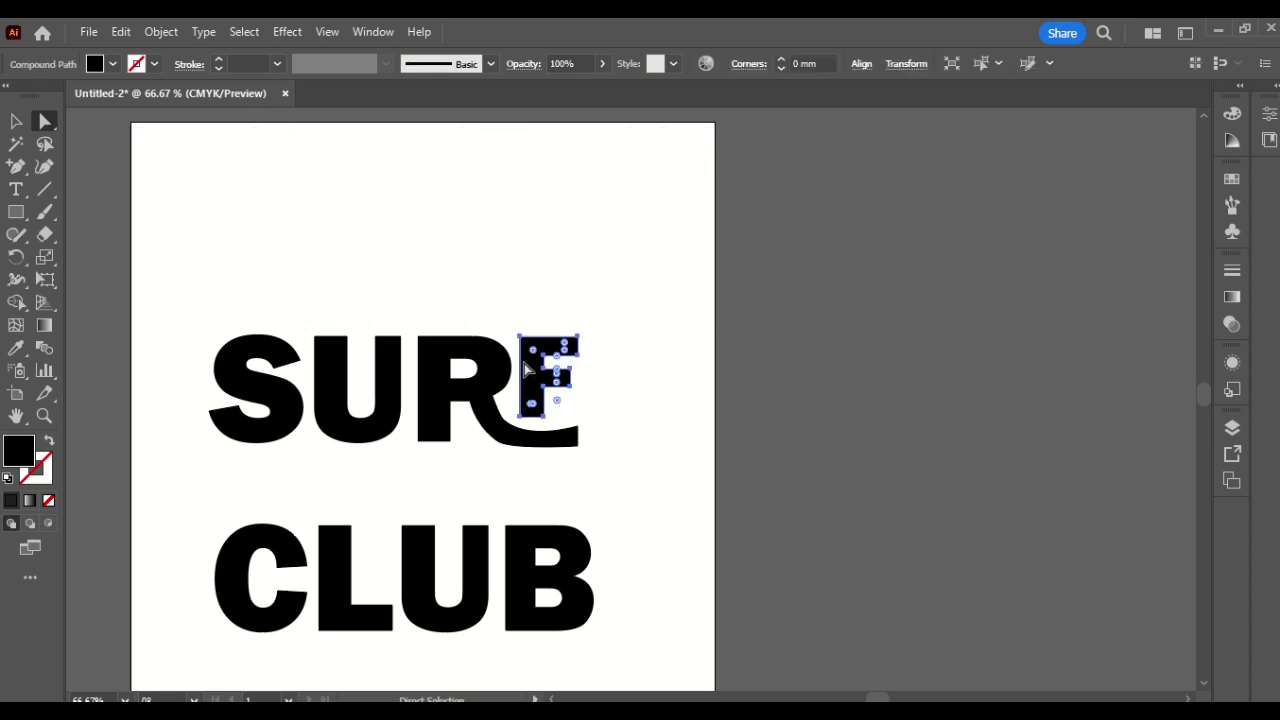
key("Down")
key("Down")
key("Down")
key("Down")
key("Down")
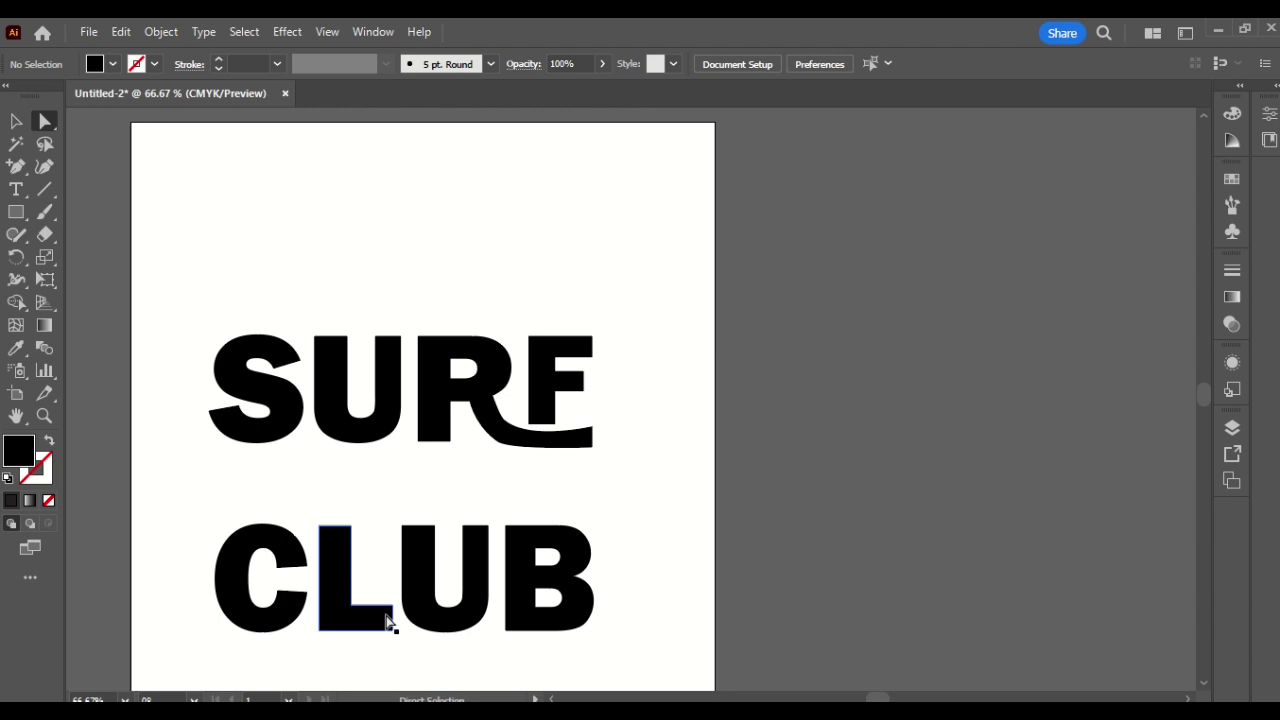
Shrink the U proportionally and raise it above the CLUB line
left_click(463, 605)
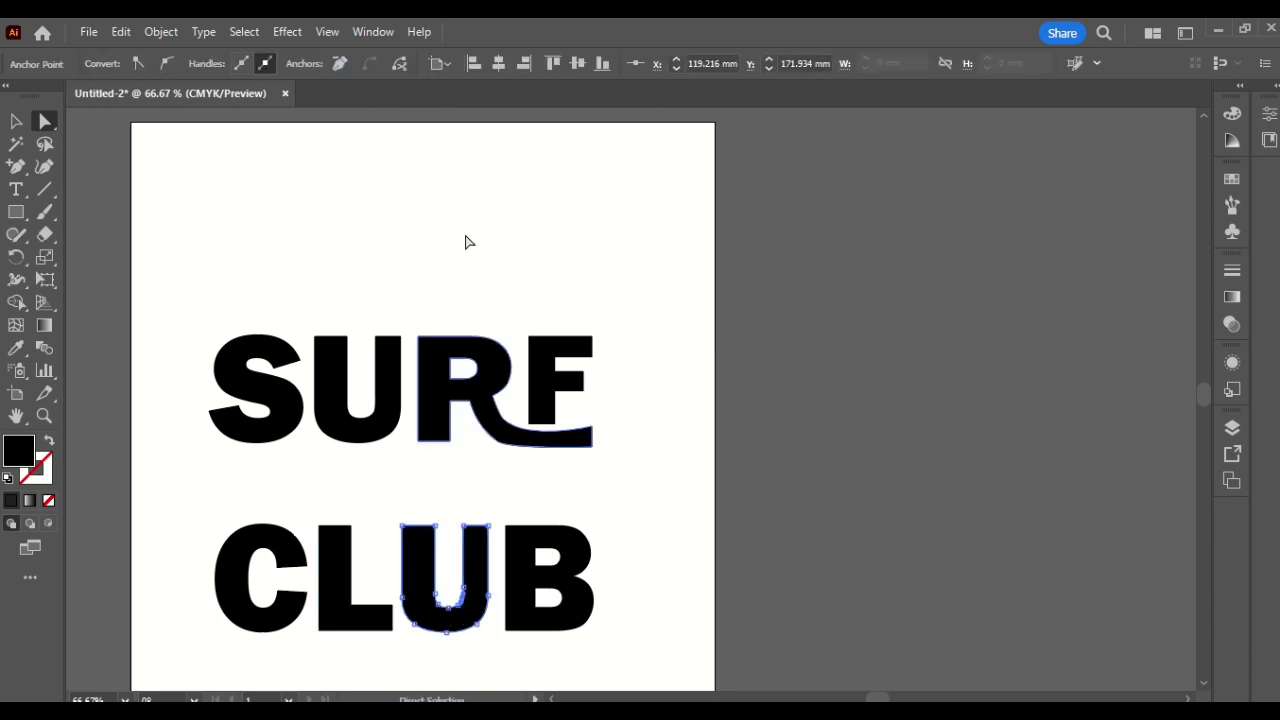
left_click(20, 122)
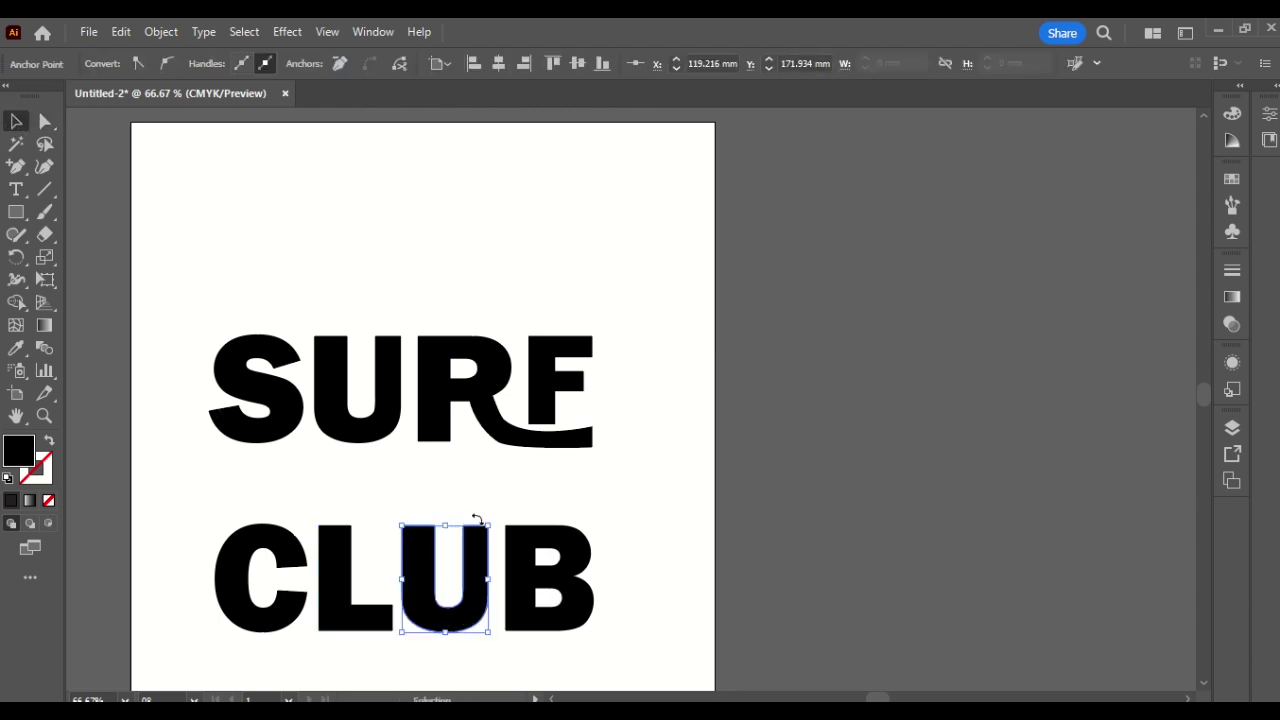
left_click_drag(489, 525, 450, 615)
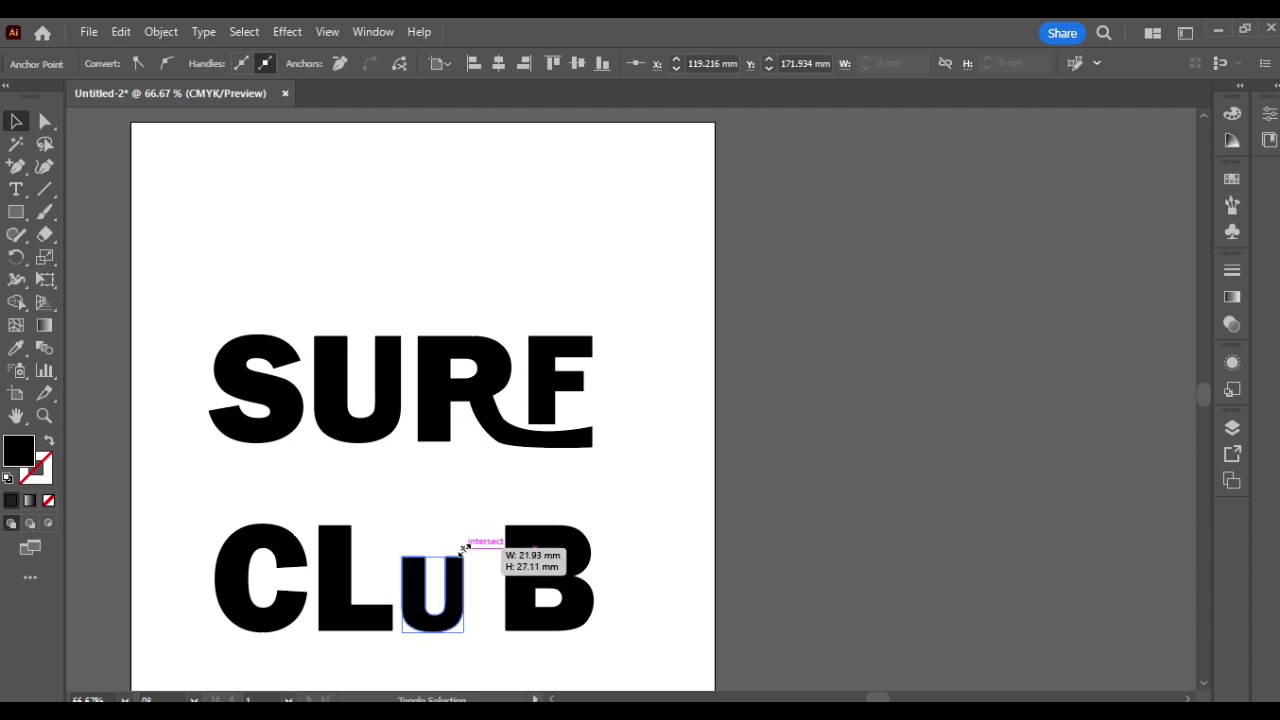
key("a")
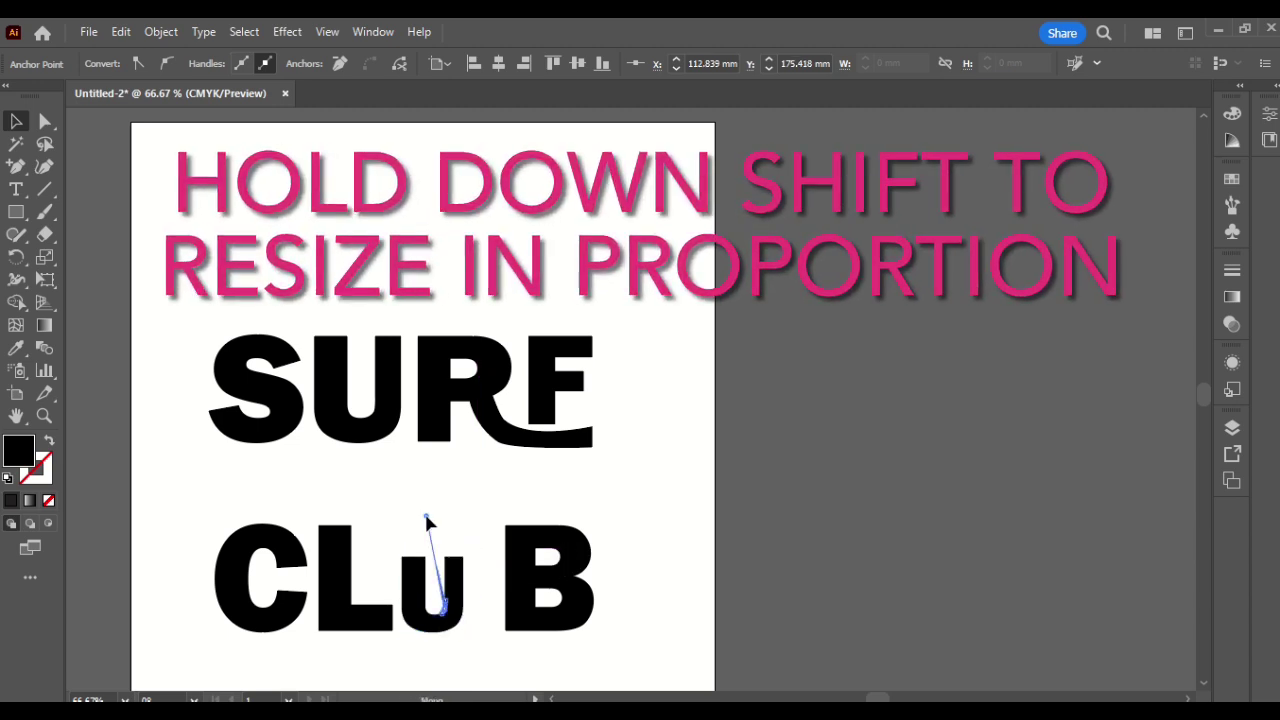
key("v")
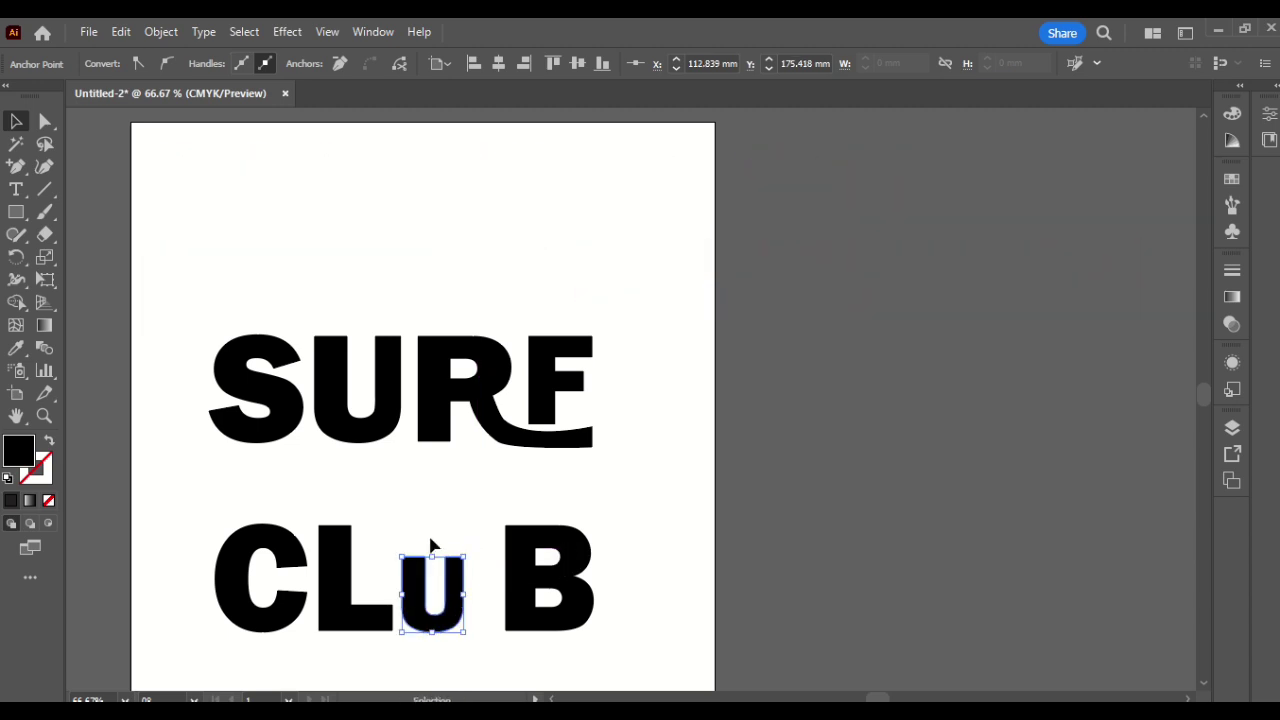
left_click_drag(457, 598, 442, 502)
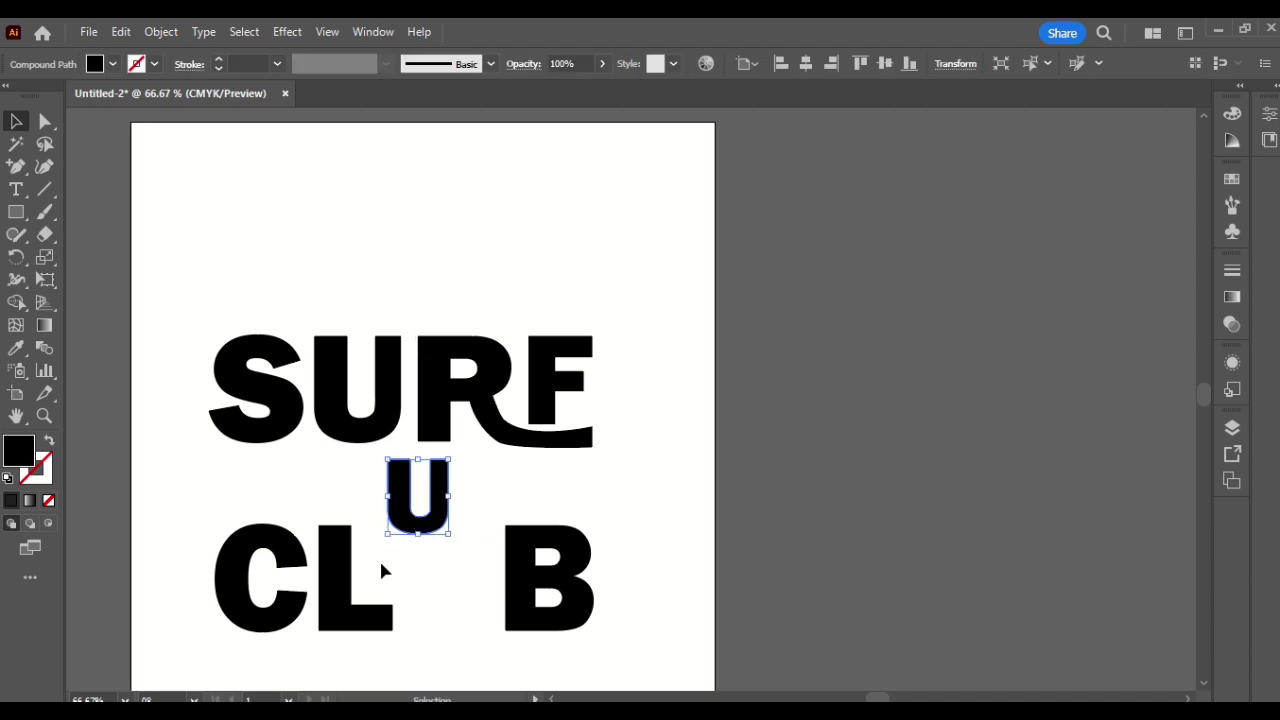
Drag the right anchors of the L's foot about 25 mm further right
left_click(371, 614)
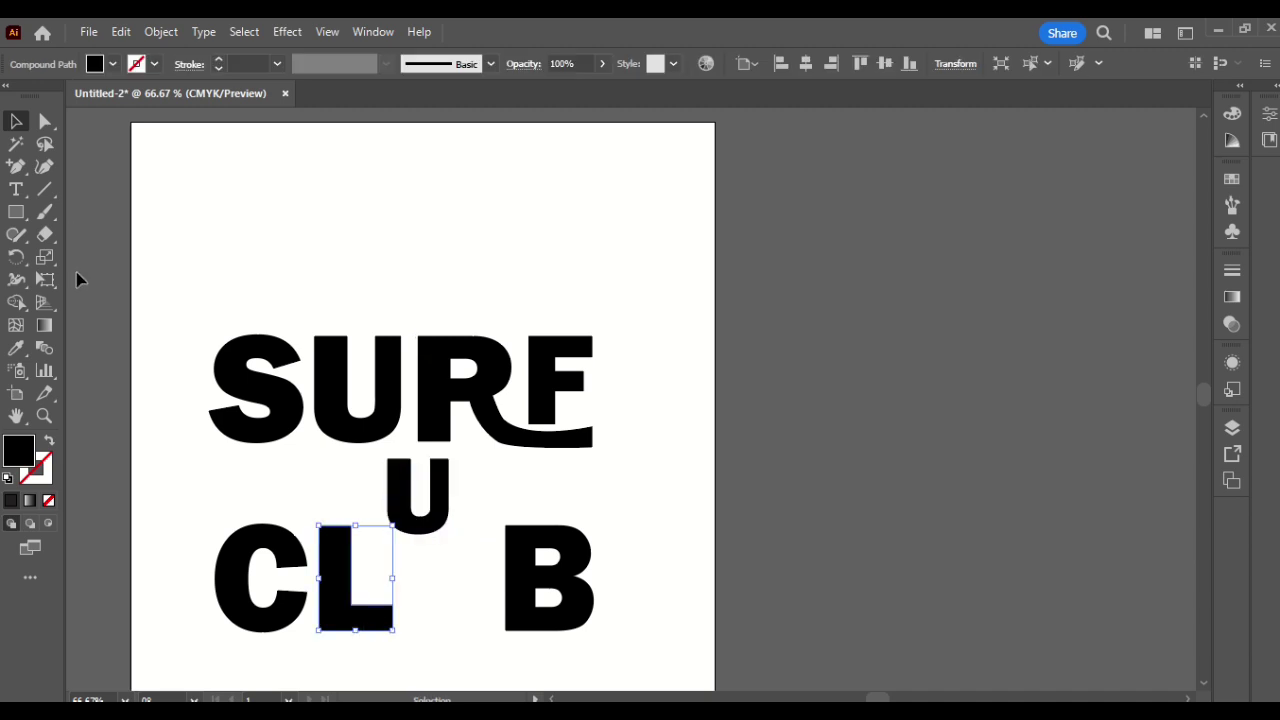
left_click(43, 124)
left_click(400, 642)
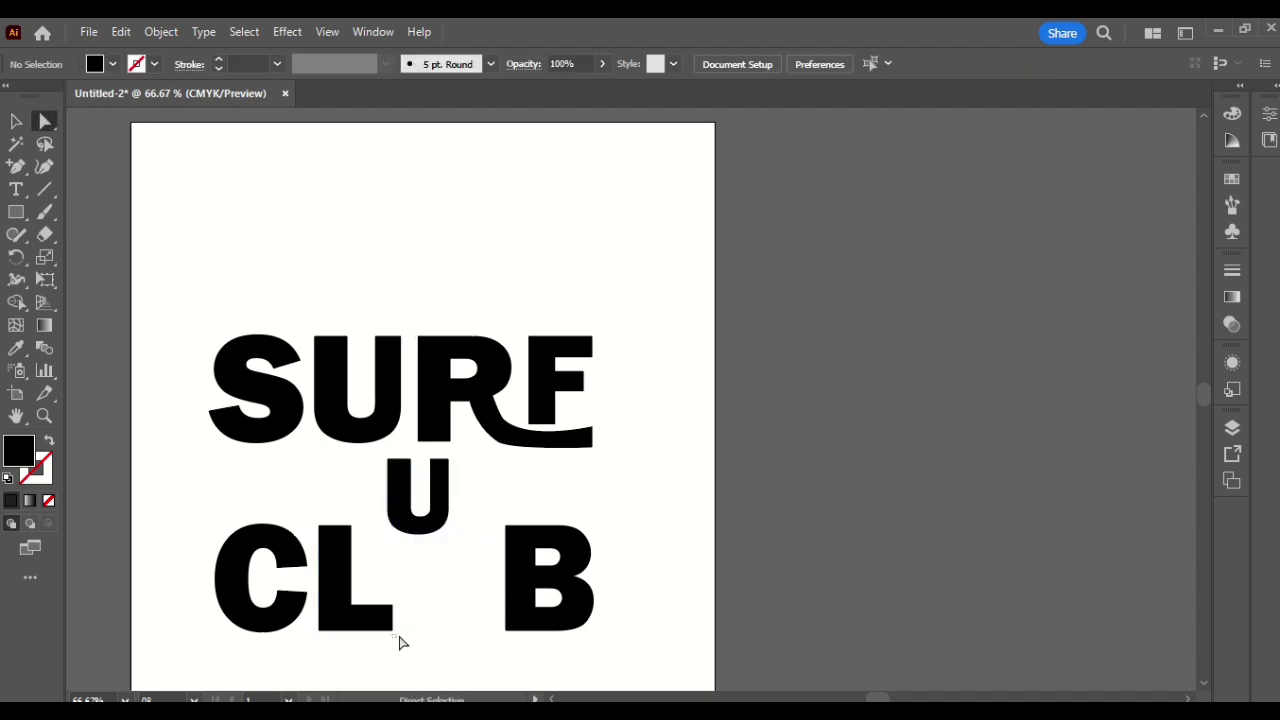
left_click(387, 606)
mouse_move(423, 669)
left_mouse_down()
mouse_move(374, 590)
mouse_move(463, 622)
mouse_move(448, 621)
left_mouse_up()
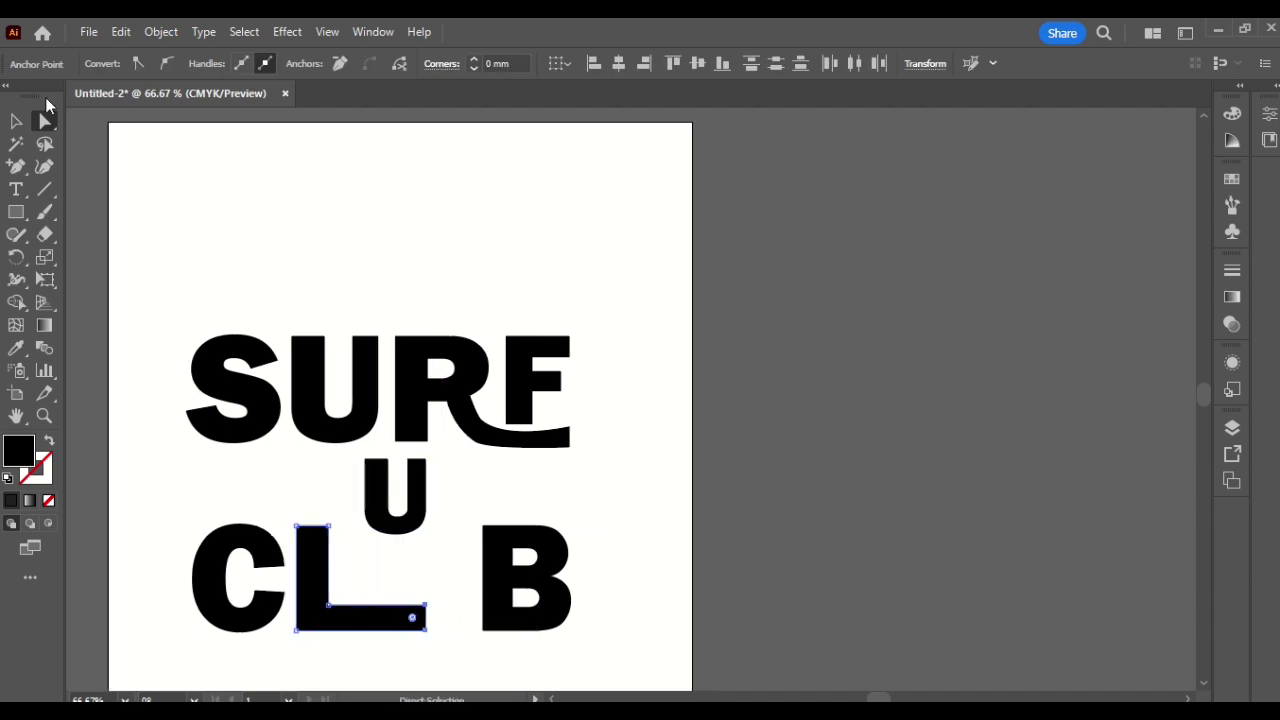
Move the small U down into the L and shorten the L's foot to fit it
left_click(16, 121)
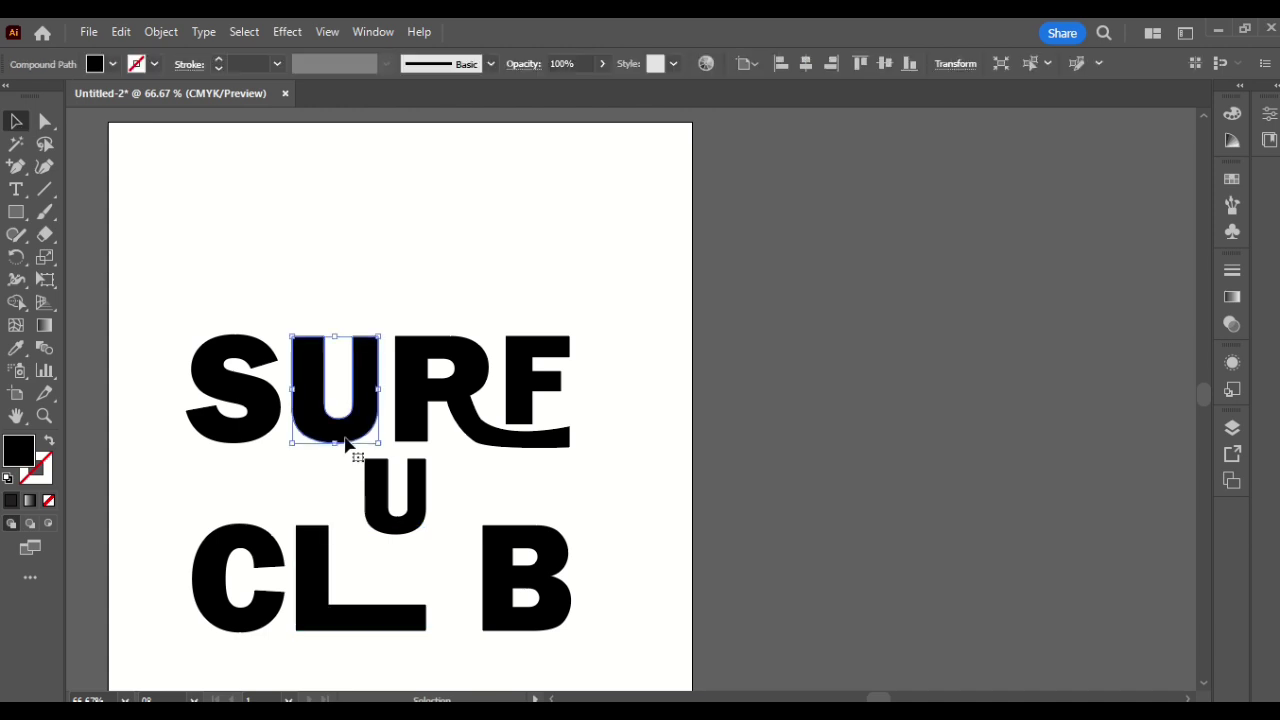
mouse_move(400, 533)
left_mouse_down()
mouse_move(375, 605)
mouse_move(371, 582)
left_mouse_up()
key("a")
mouse_move(459, 637)
left_mouse_down()
mouse_move(429, 634)
mouse_move(414, 591)
mouse_move(401, 606)
left_mouse_up()
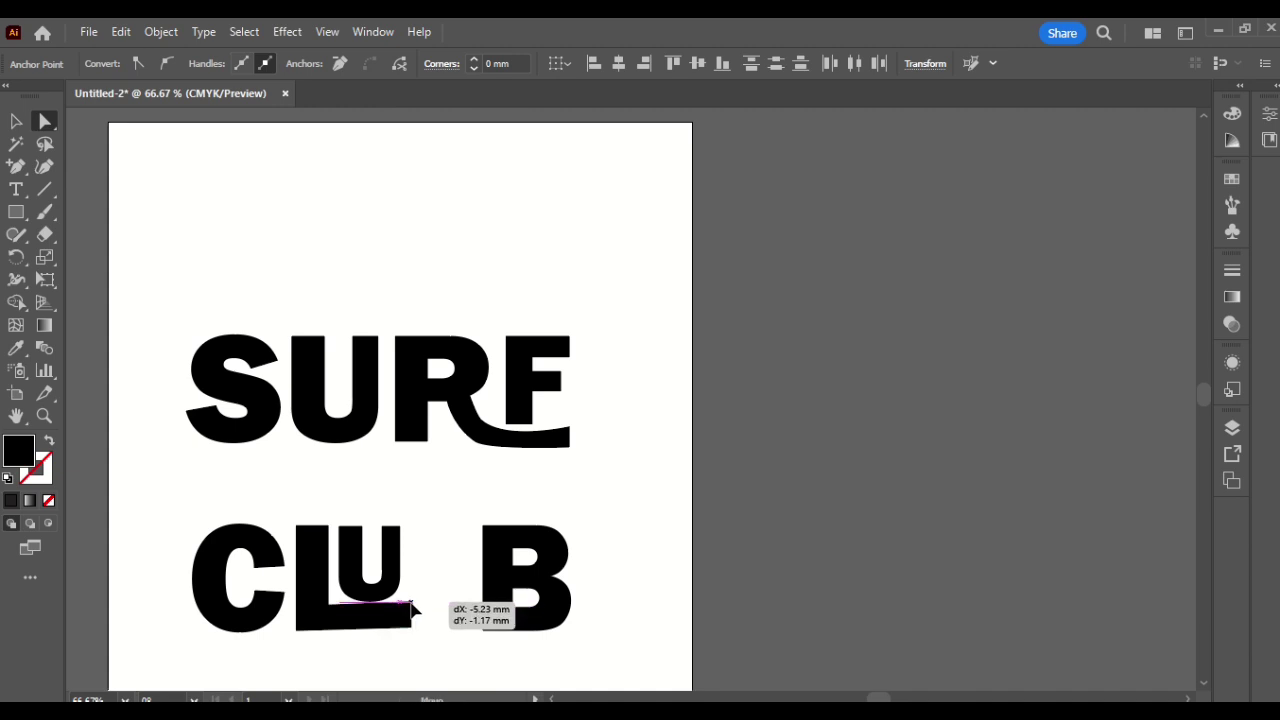
Slide the B left so it sits right against the L
left_click(16, 121)
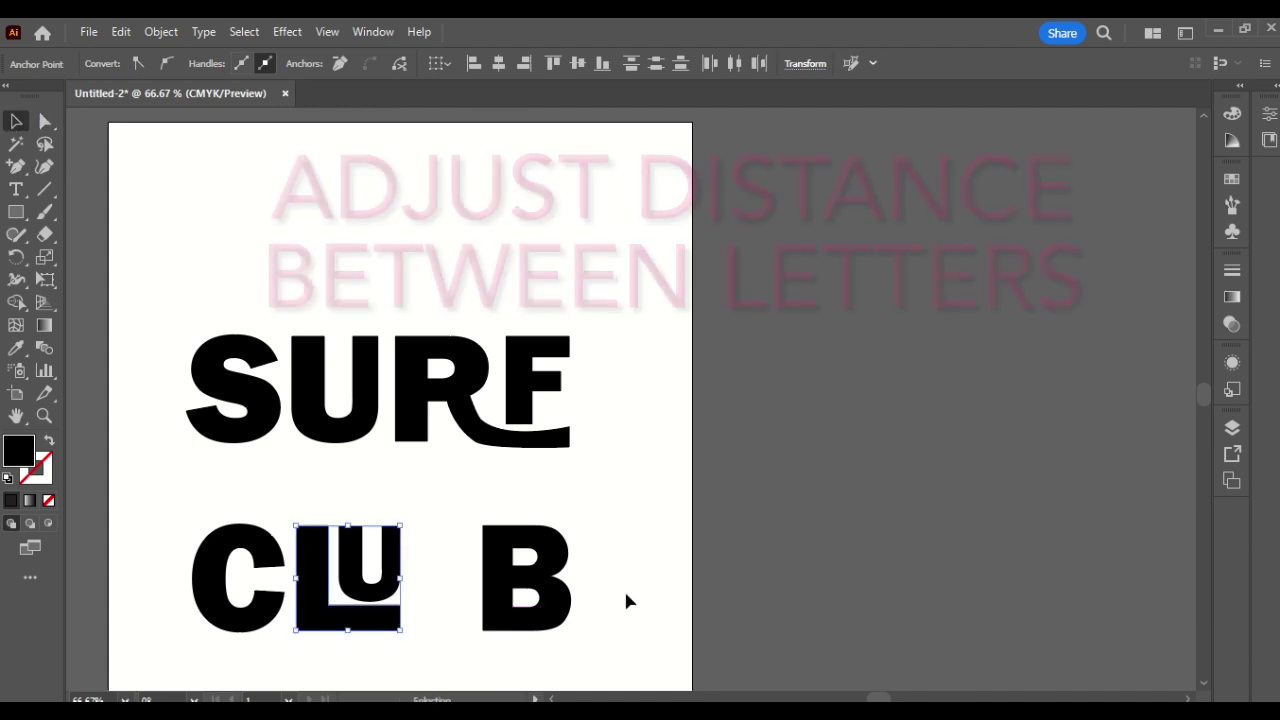
left_click(626, 606)
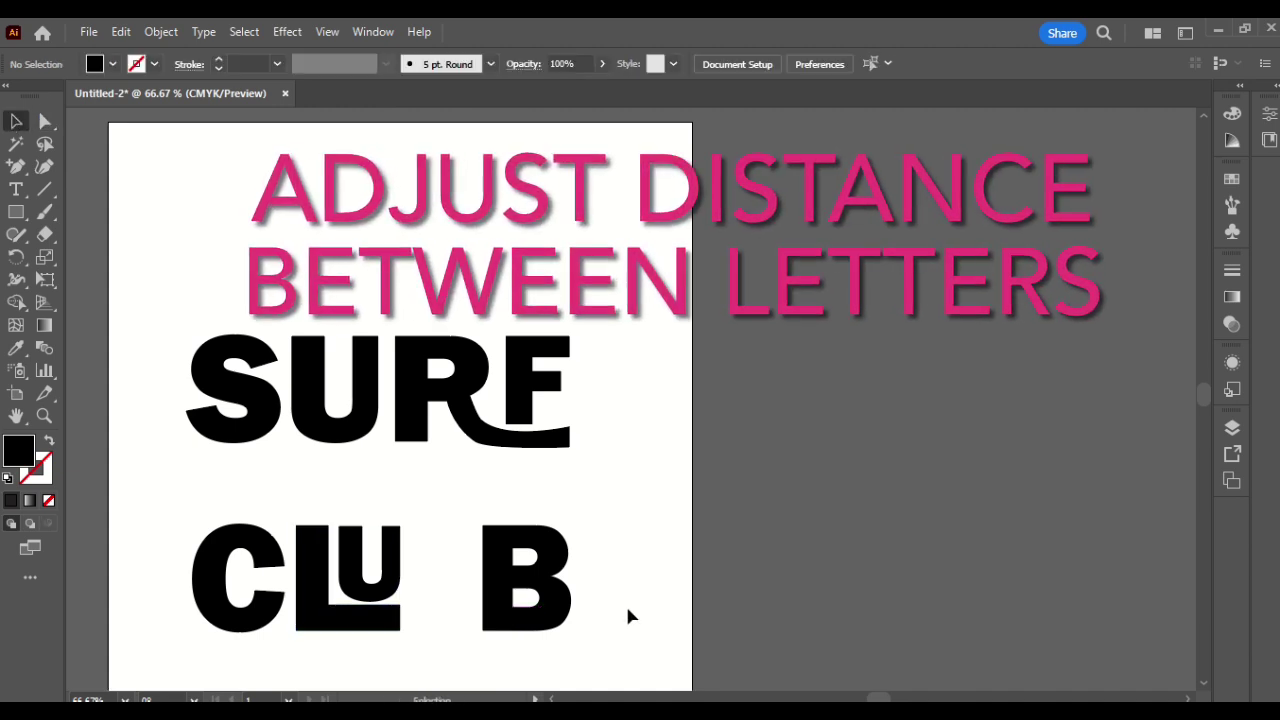
left_click(492, 582)
left_click_drag(492, 584, 427, 586)
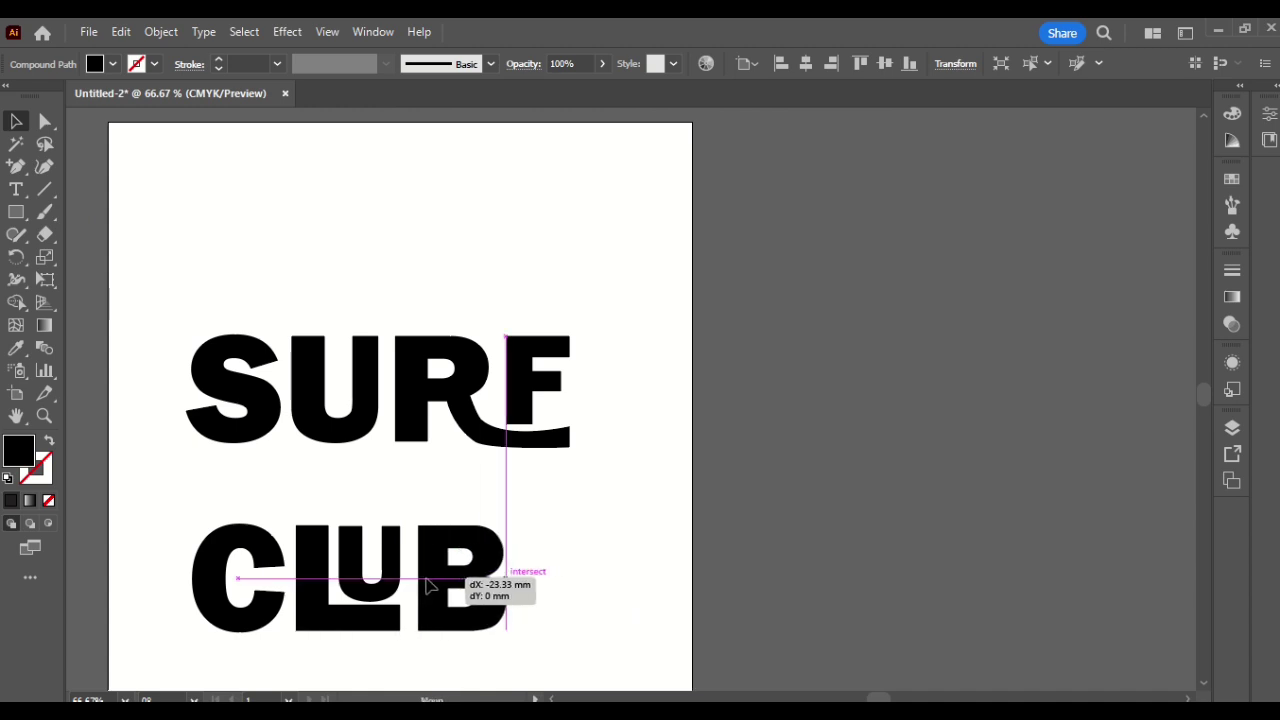
left_click_drag(427, 586, 427, 586)
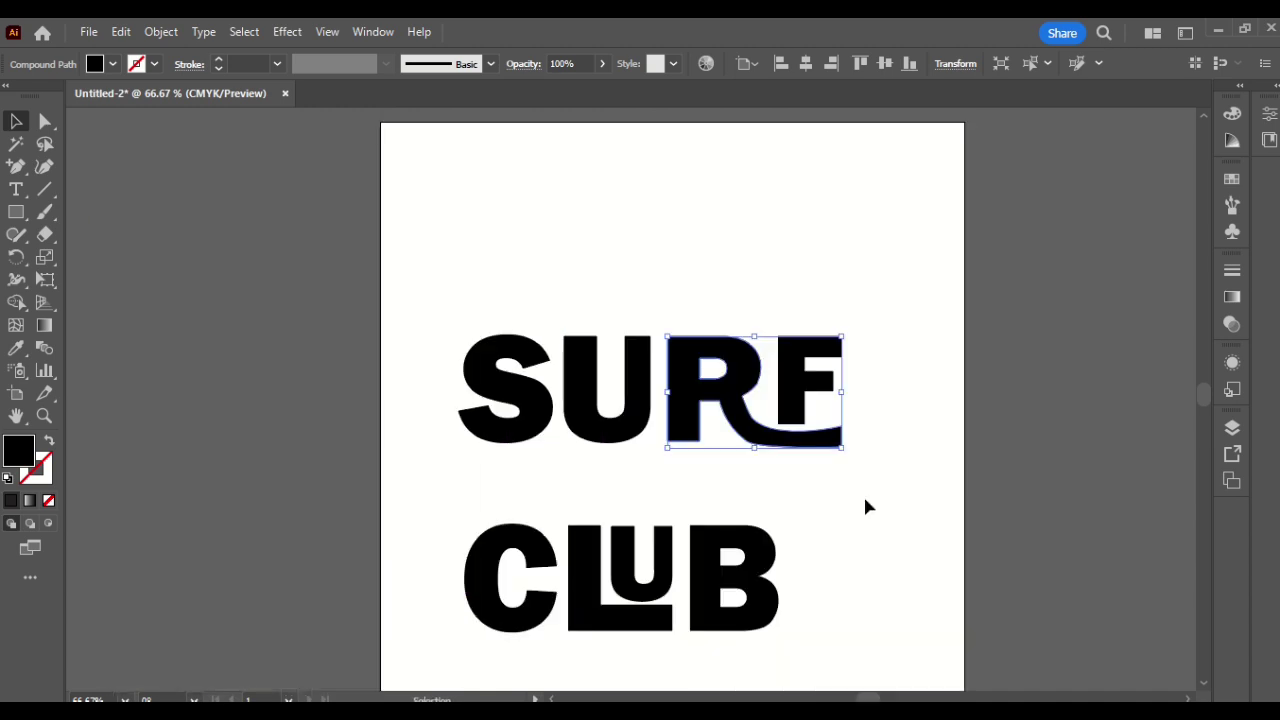
Tighten SURF's letter spacing by nudging U, R and F left toward the S
left_click_drag(866, 461, 559, 320)
key("Left")
key("Left")
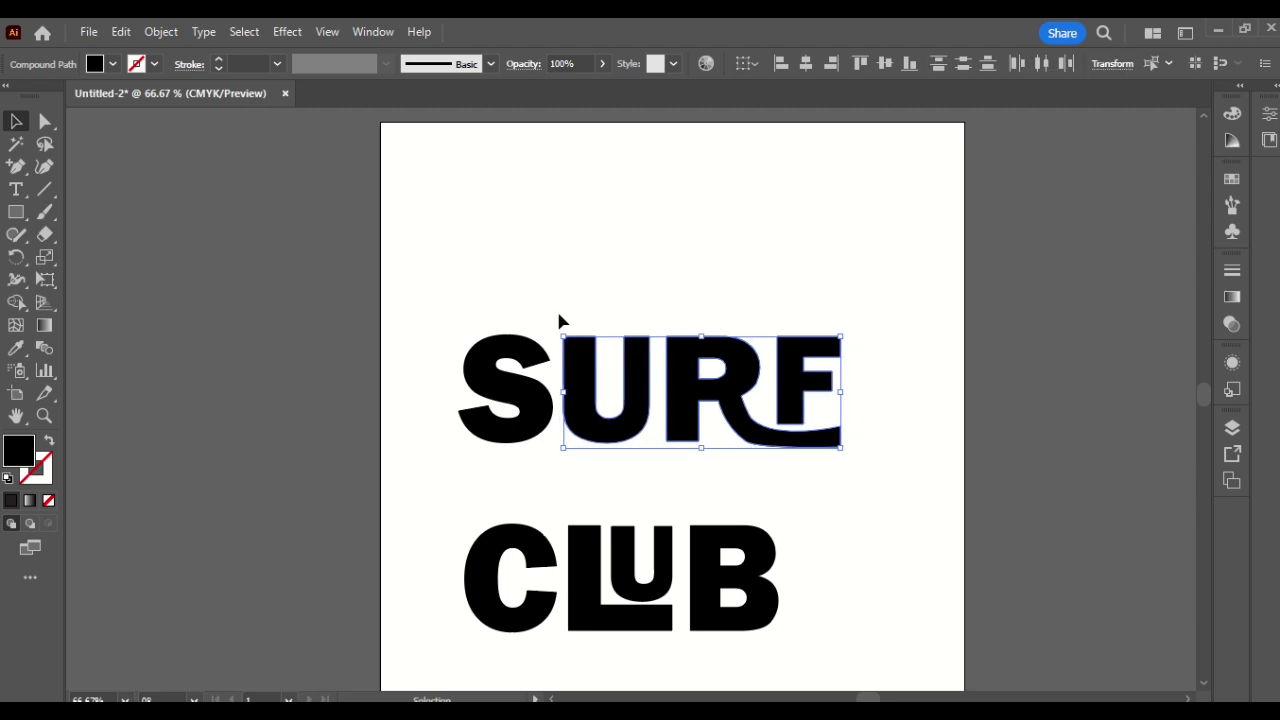
key("Left")
key("Left")
key("Left")
mouse_move(866, 471)
left_mouse_down()
mouse_move(613, 308)
mouse_move(647, 316)
left_mouse_up()
key("Left")
key("Left")
key("Left")
key("Left")
key("Left")
key("Left")
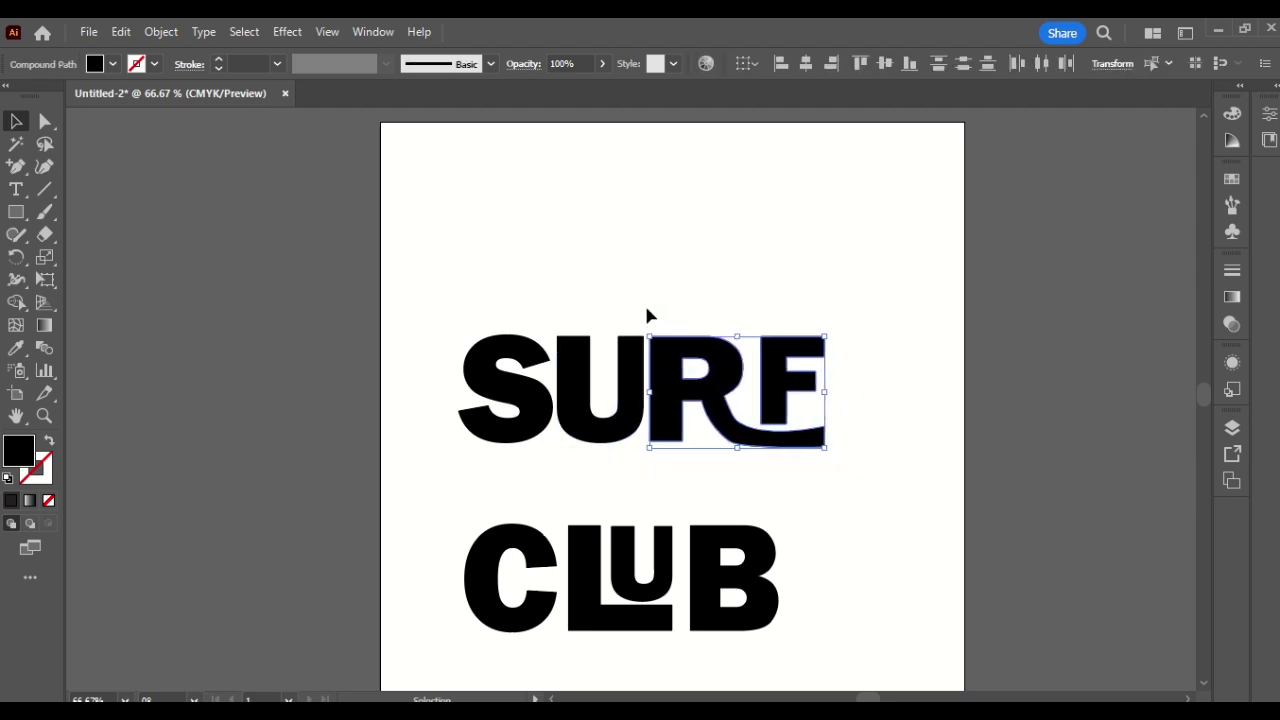
Slide the F left over the R's tail and narrow the R and F from the right
left_click(868, 460)
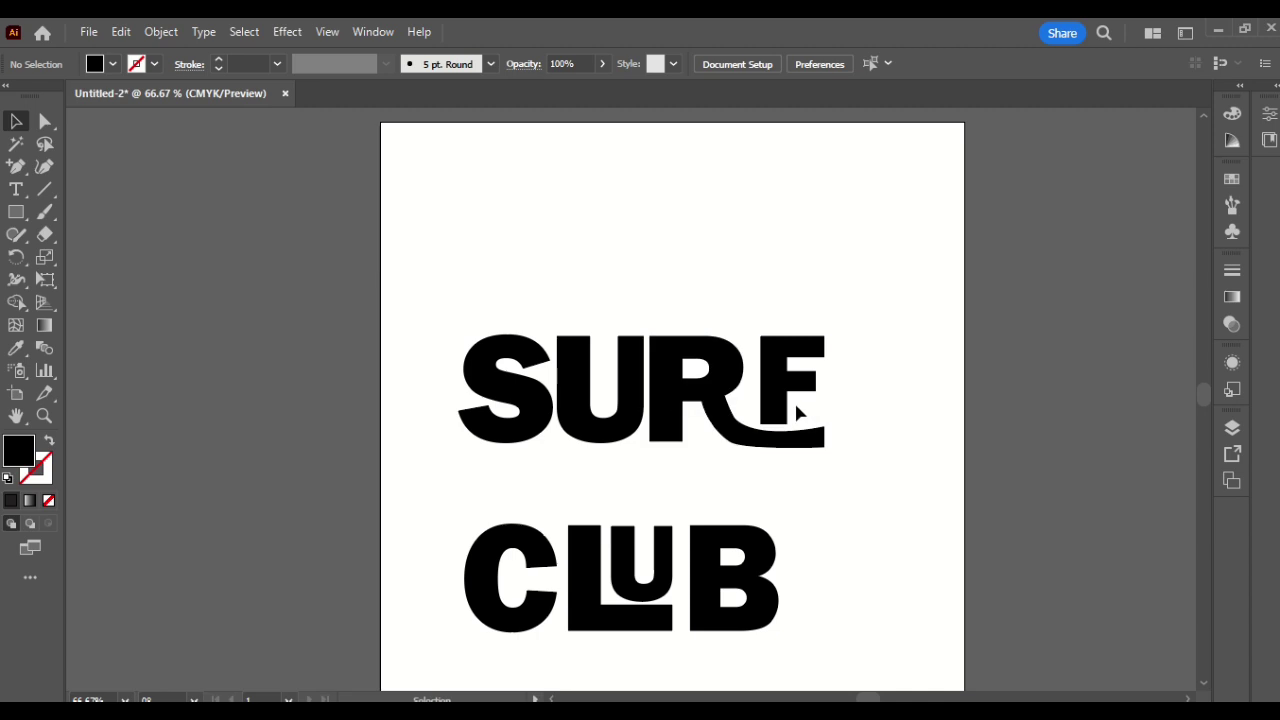
mouse_move(797, 409)
left_mouse_down()
mouse_move(768, 400)
mouse_move(810, 397)
mouse_move(757, 398)
left_mouse_up()
left_click(724, 384)
left_click(770, 400)
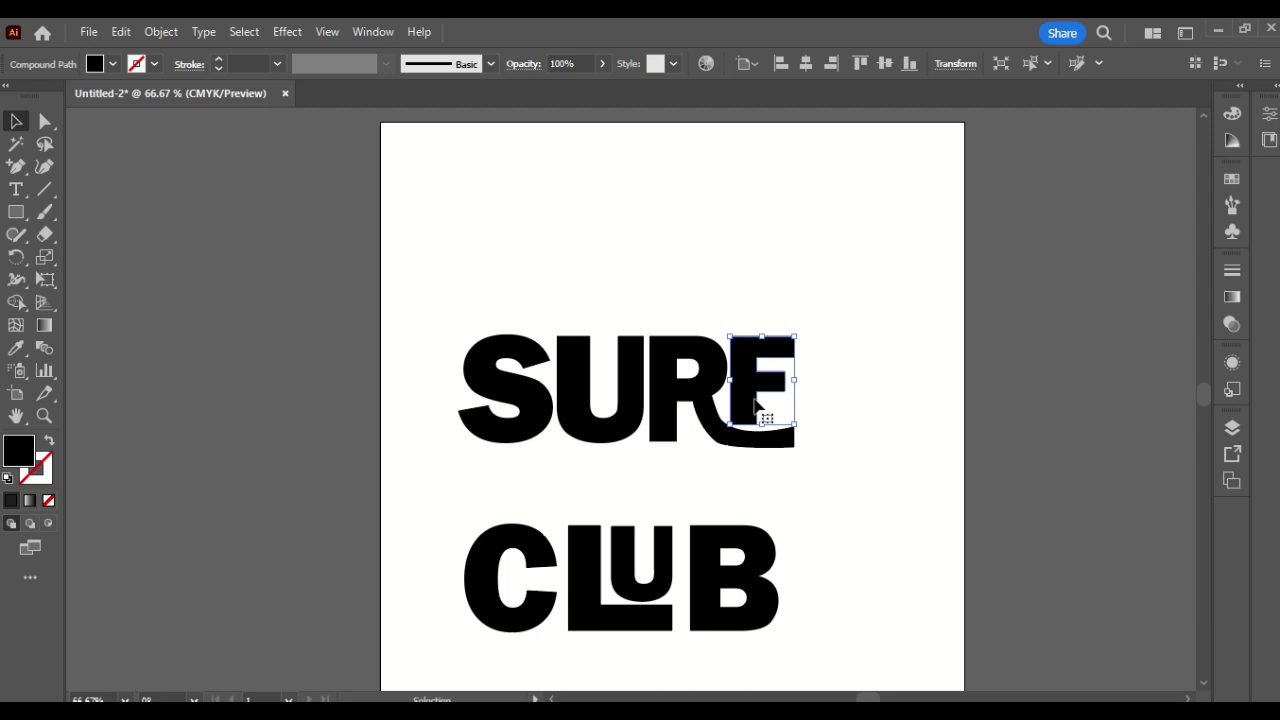
left_click(771, 447, "shift")
left_click_drag(794, 393, 739, 393)
left_click(775, 380)
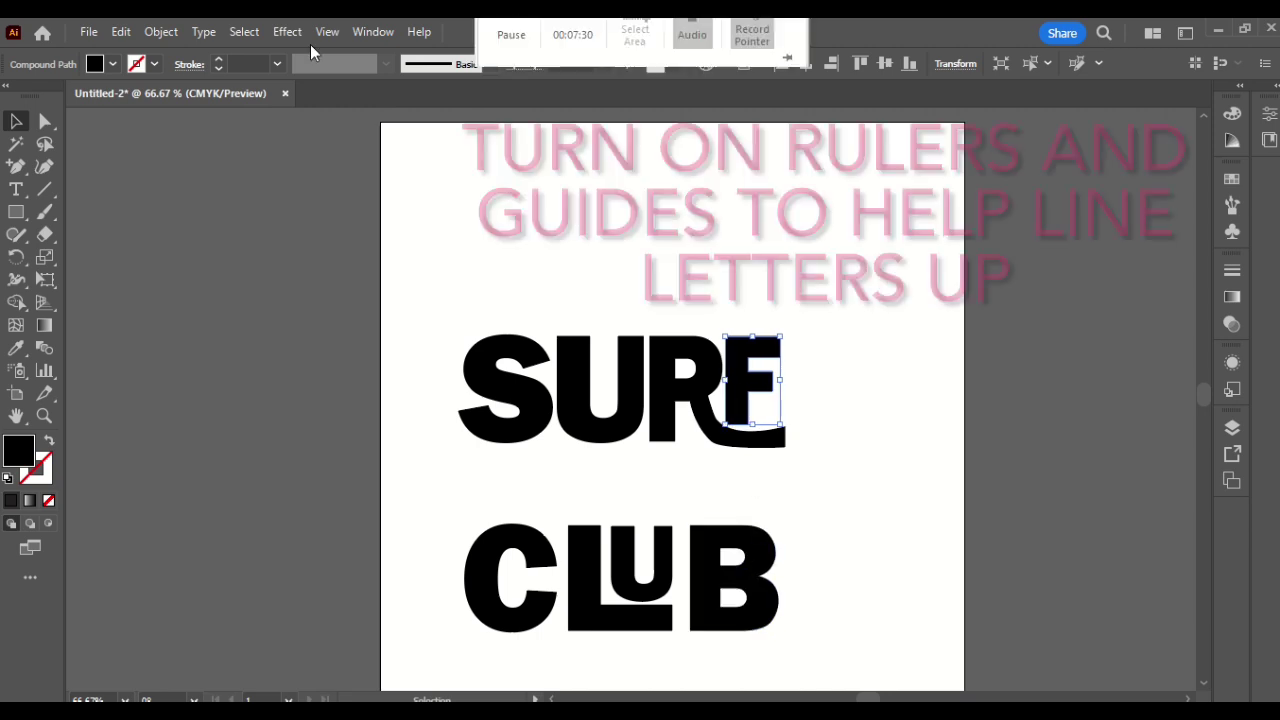
Show the rulers and place a vertical guide near 140 mm along SURF and CLUB's right edges
left_click(326, 32)
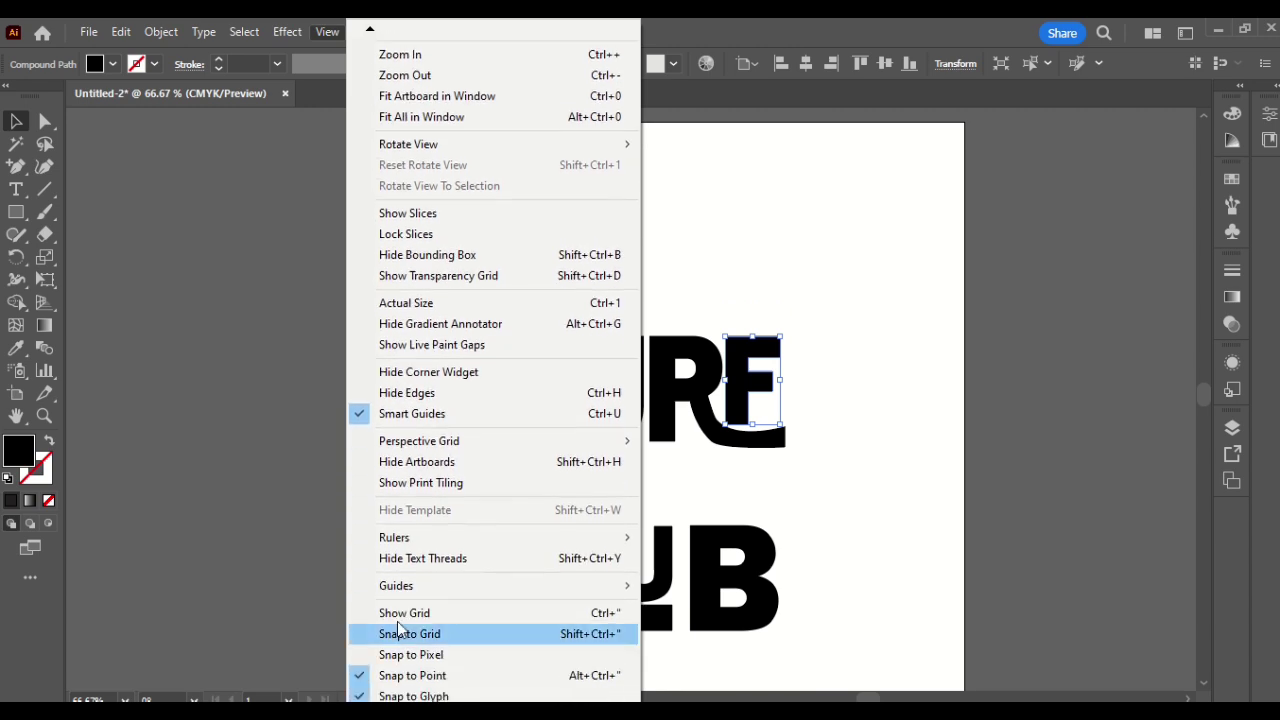
mouse_move(490, 537)
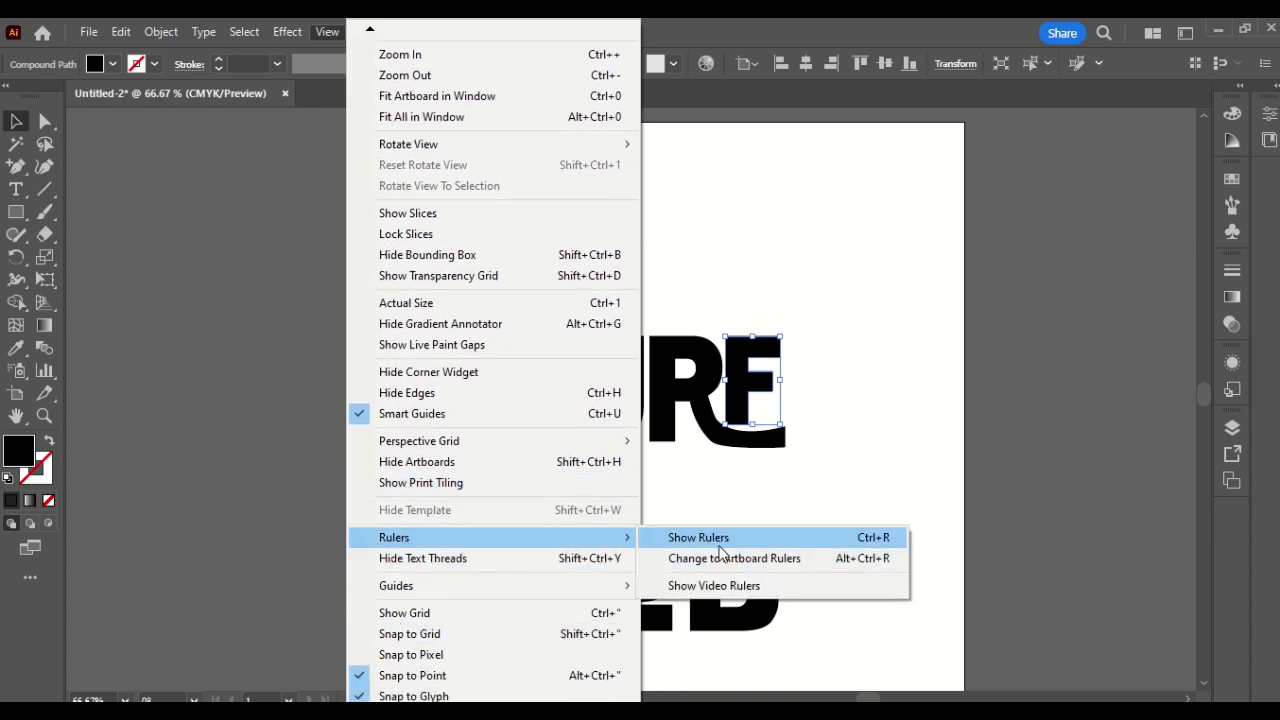
left_click(712, 545)
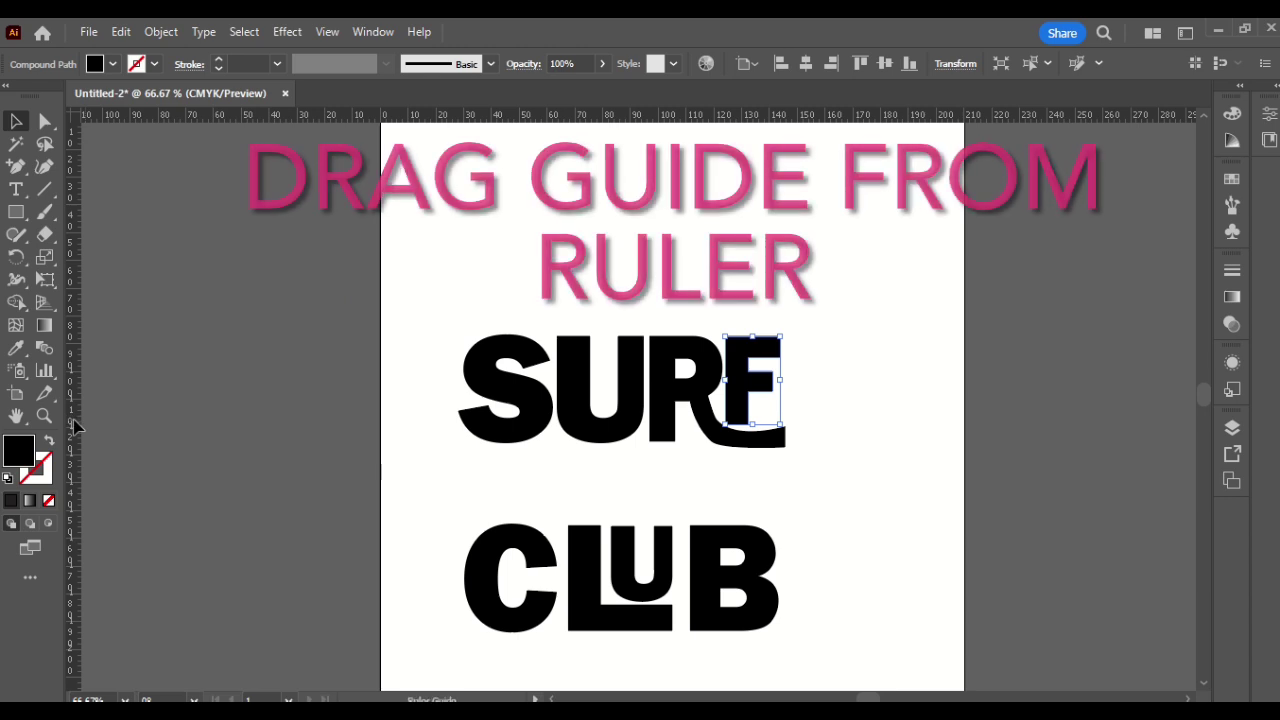
mouse_move(71, 423)
left_mouse_down()
mouse_move(500, 452)
mouse_move(778, 520)
left_mouse_up()
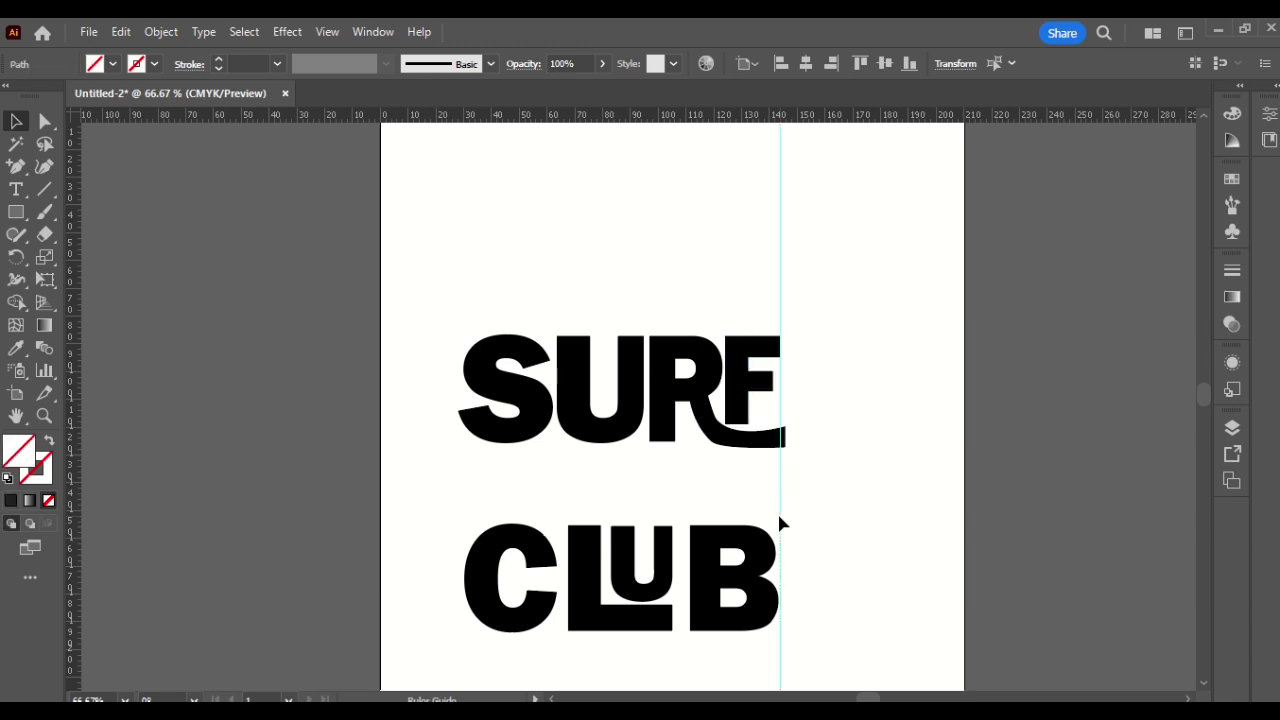
left_click(737, 446)
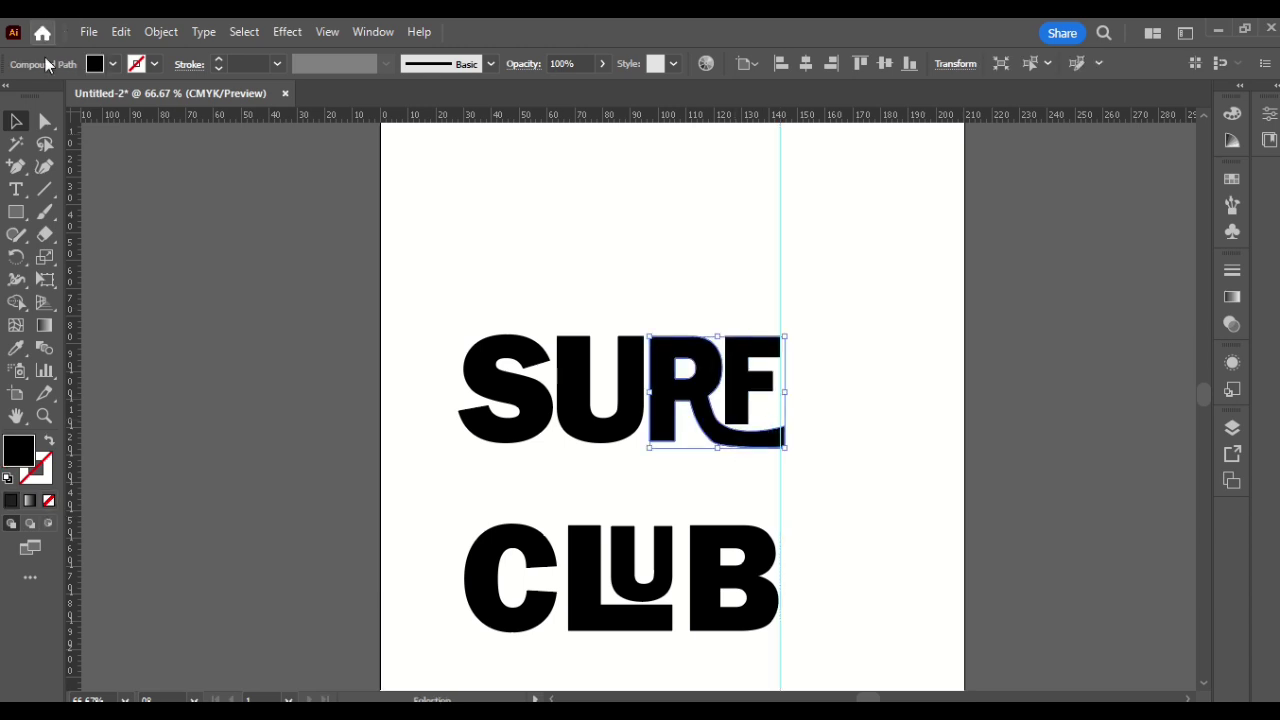
Pull the R tail's two end anchors left so the tip snaps flush to the vertical guide
left_click(44, 121)
left_click(686, 428)
left_click(851, 451)
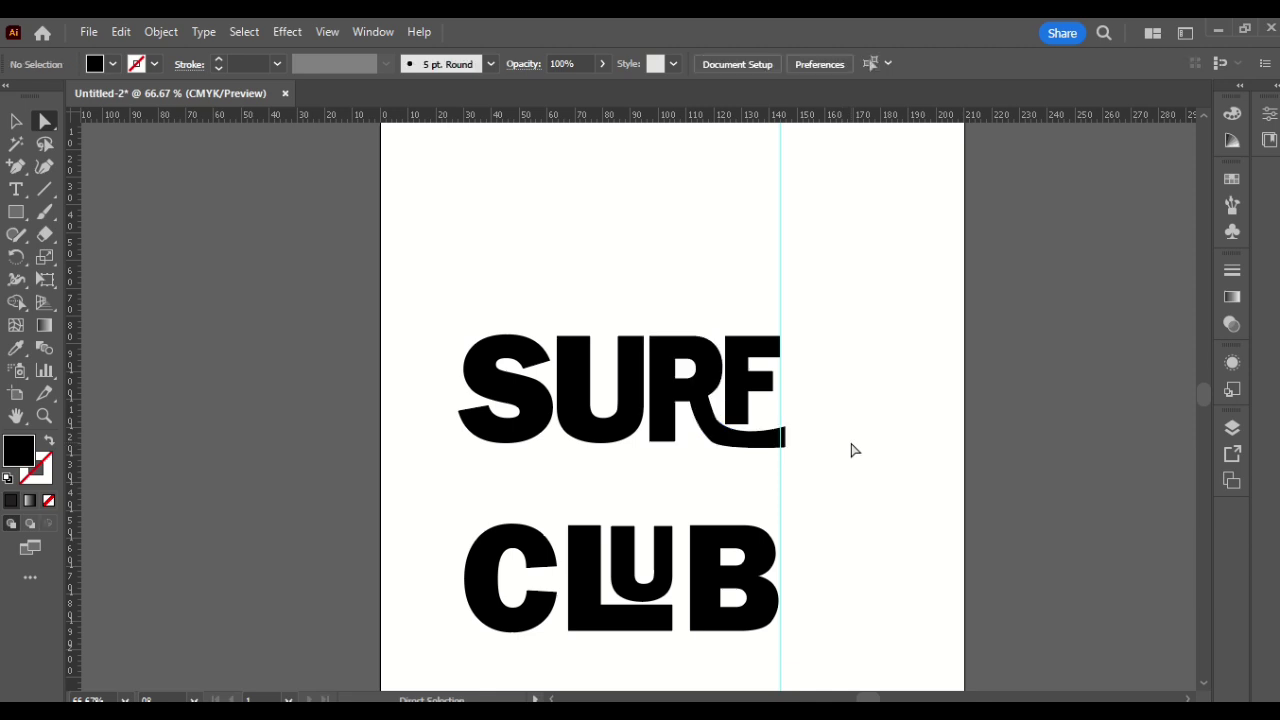
left_click(778, 428)
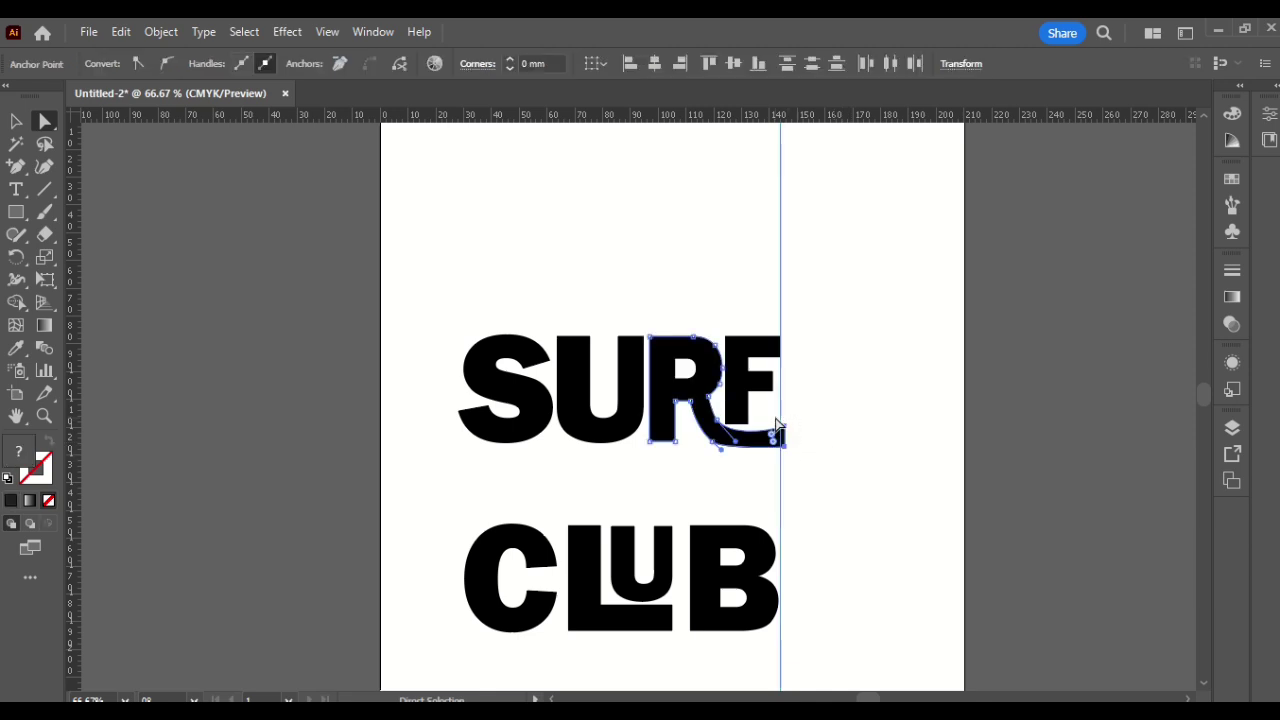
left_click(781, 486)
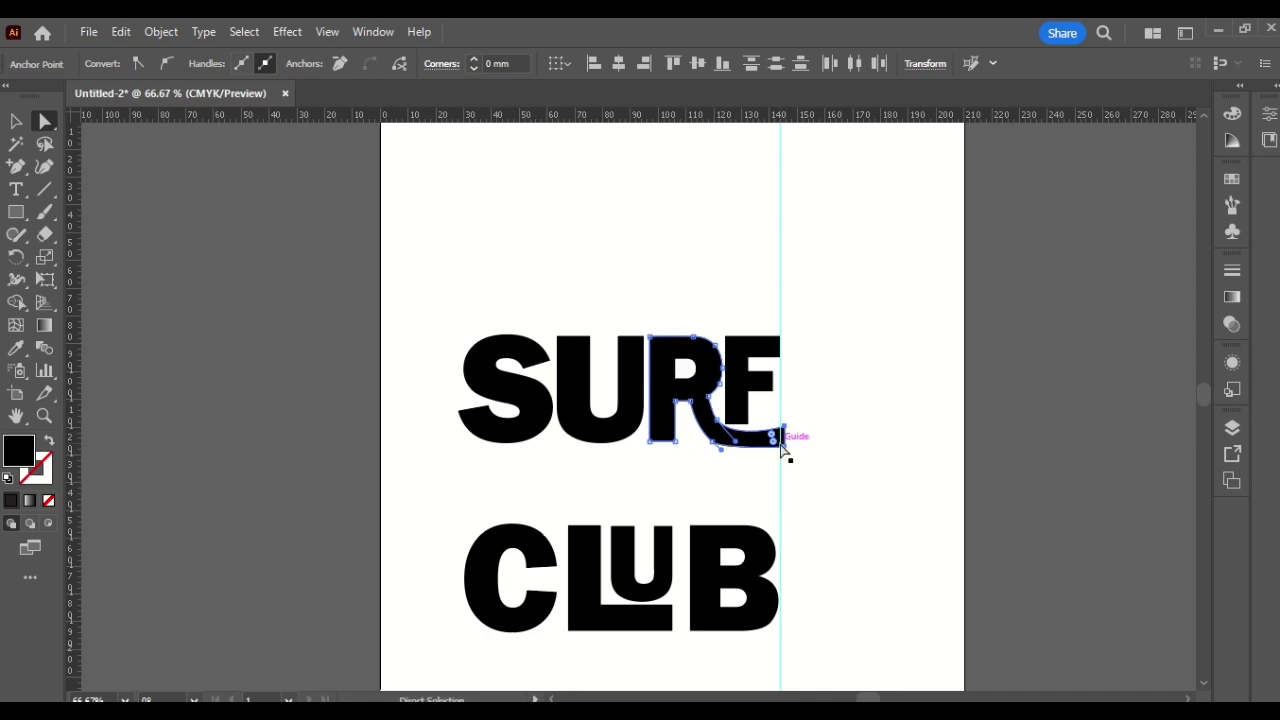
left_click_drag(784, 447, 782, 451)
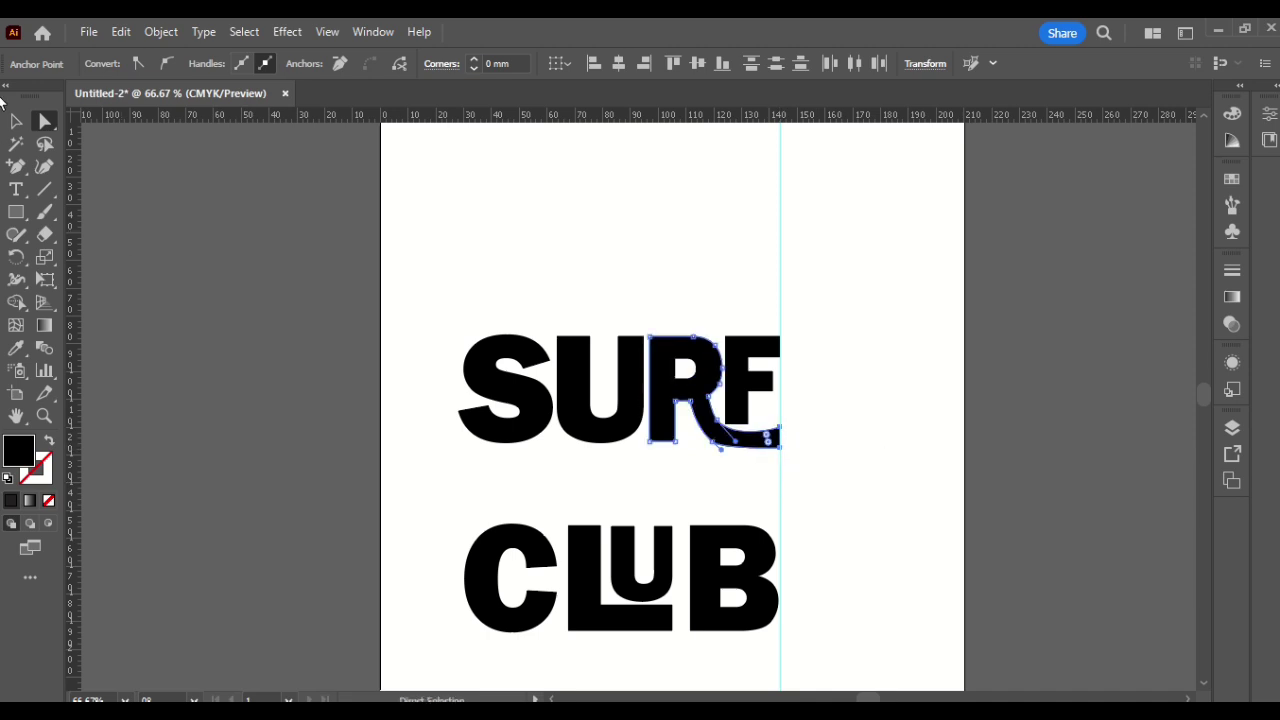
left_click(15, 125)
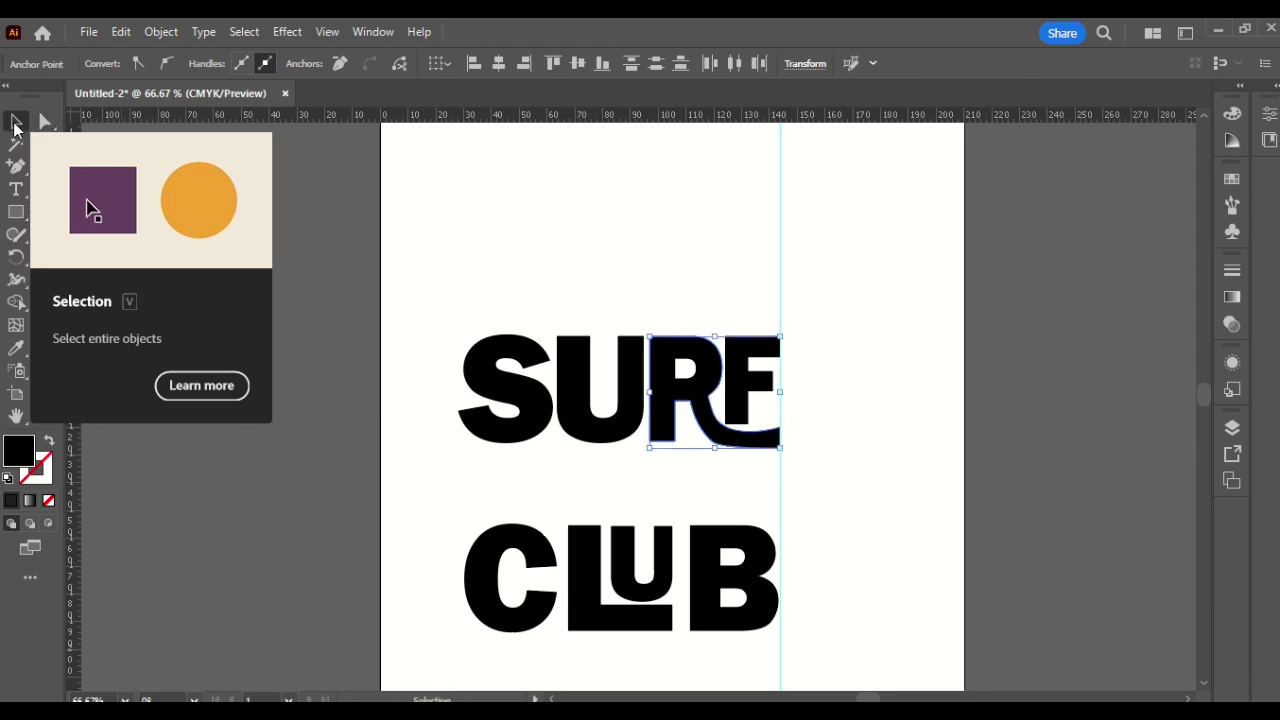
left_click(253, 545)
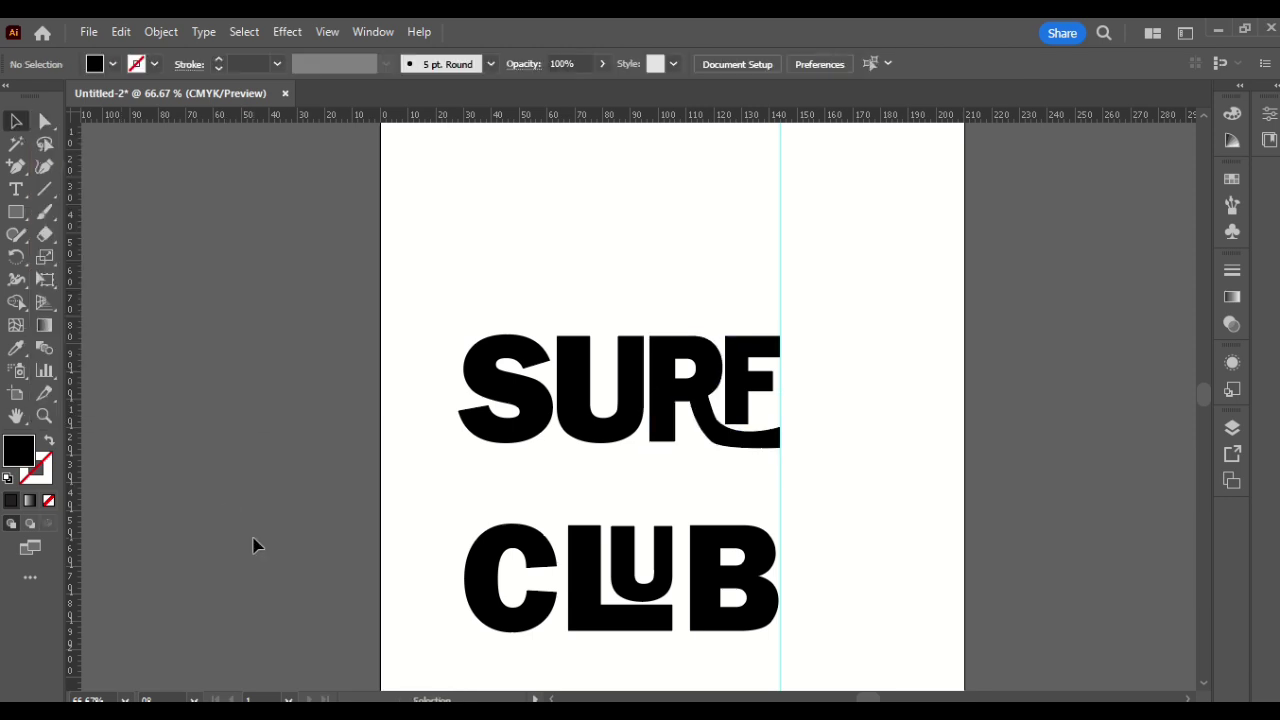
Select CLUB and nudge it up four steps so it sits snugly under SURF
left_click_drag(456, 510, 752, 658)
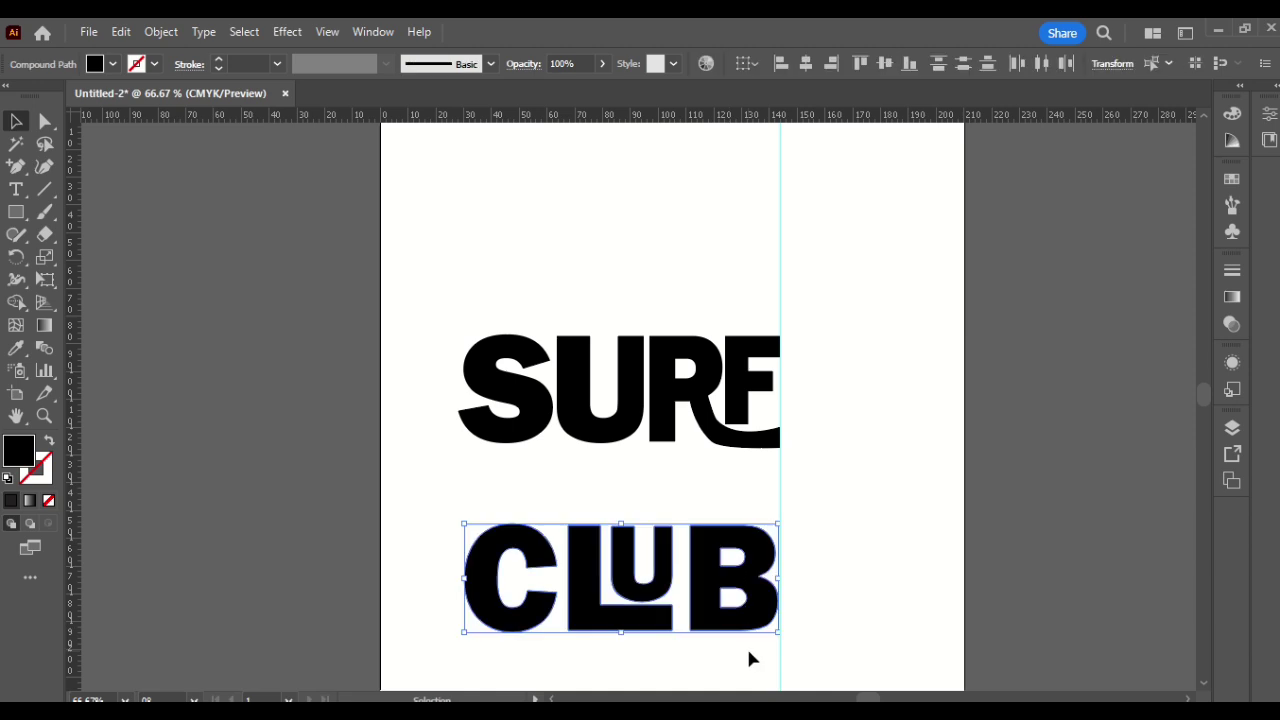
key("Up")
key("Up")
key("Up")
key("Up")
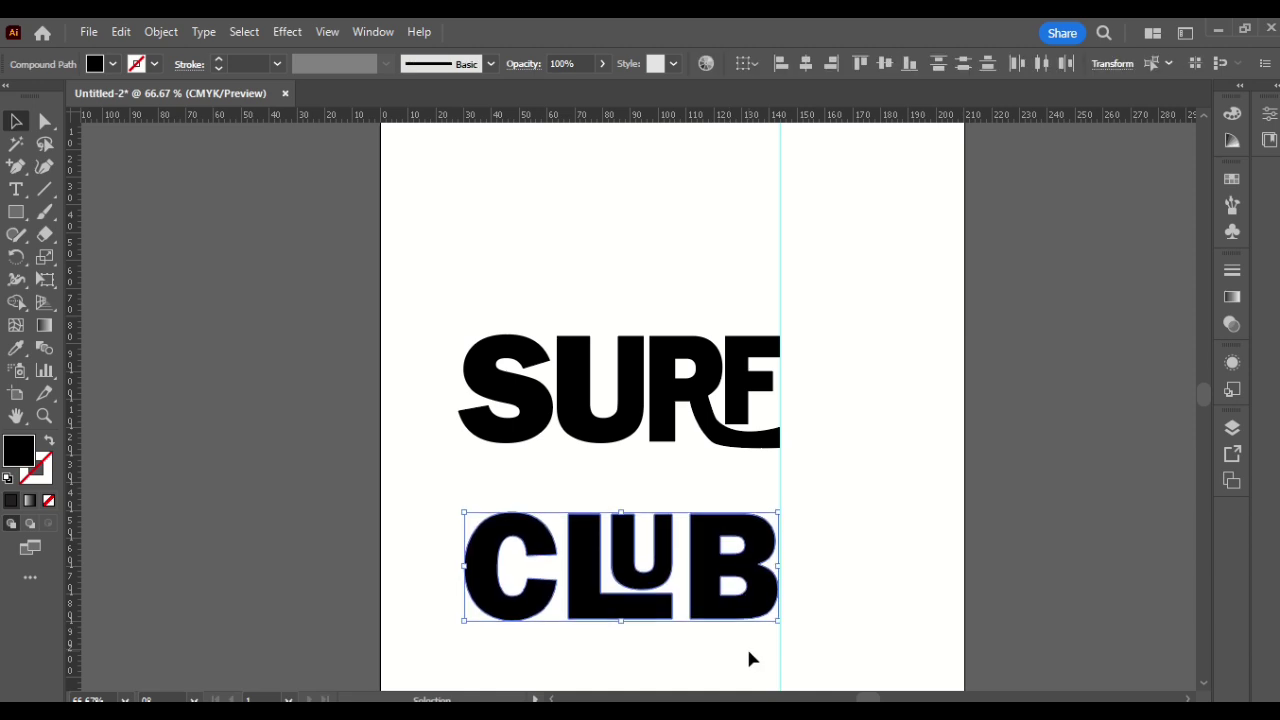
key("Up")
key("Up")
key("Up")
key("Up")
key("Up")
key("Up")
key("Up")
key("Up")
key("Up")
key("Up")
key("Up")
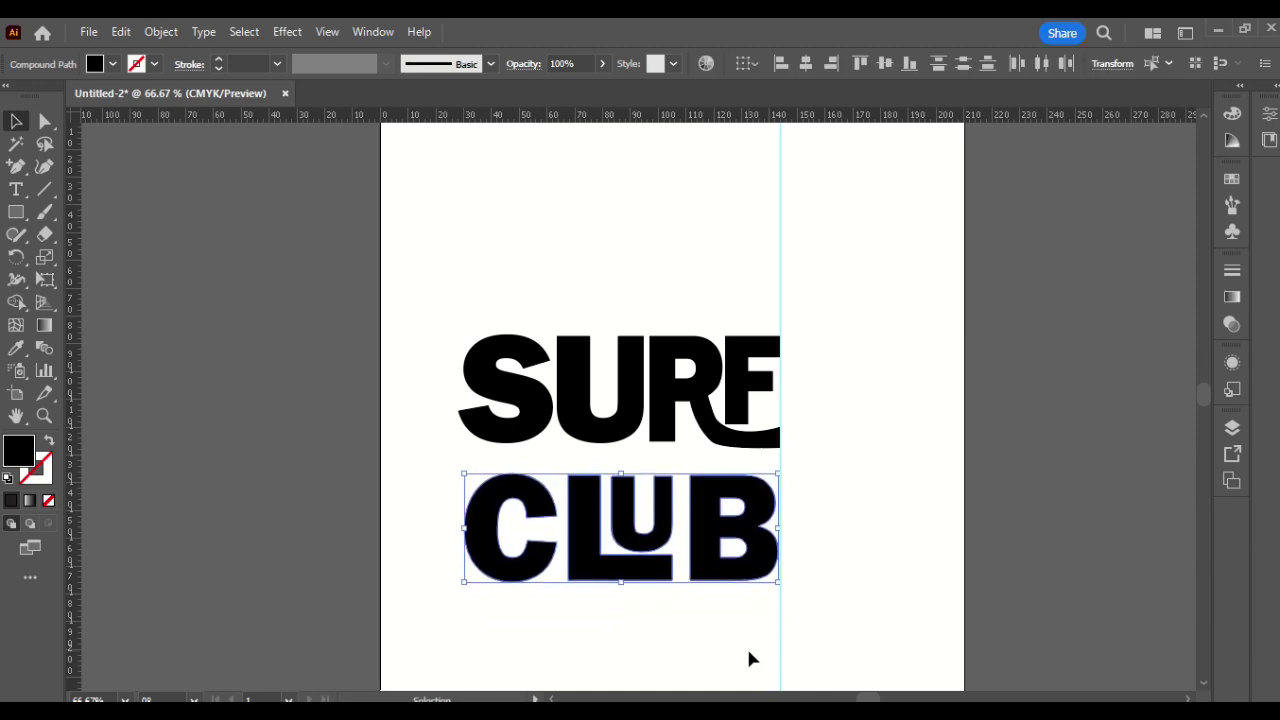
key("Up")
key("Up")
key("Up")
key("Up")
key("Up")
key("Up")
key("Up")
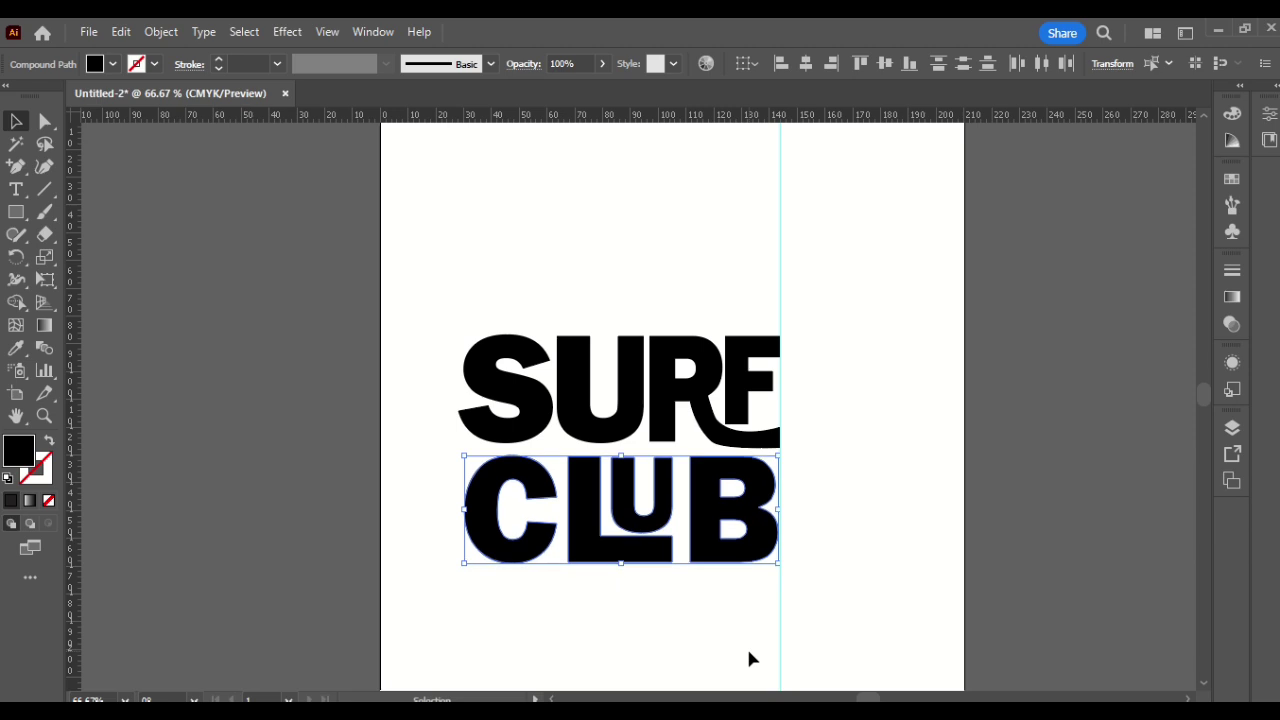
key("Up")
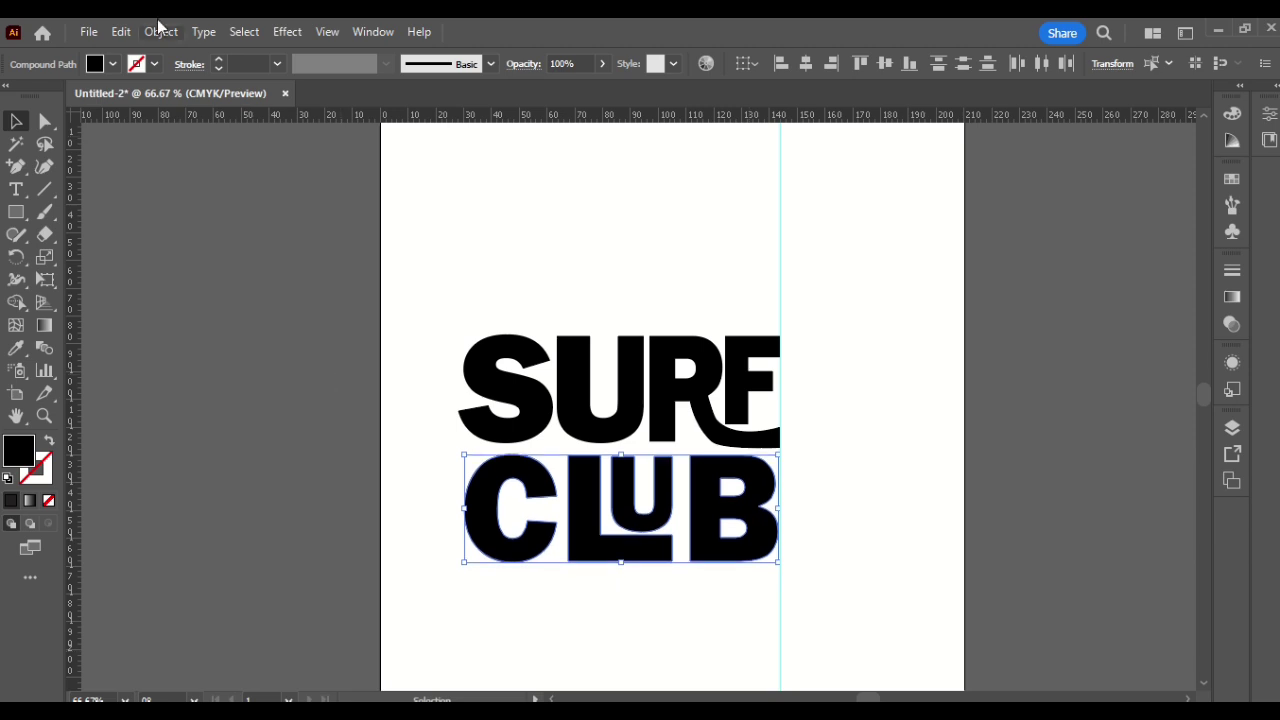